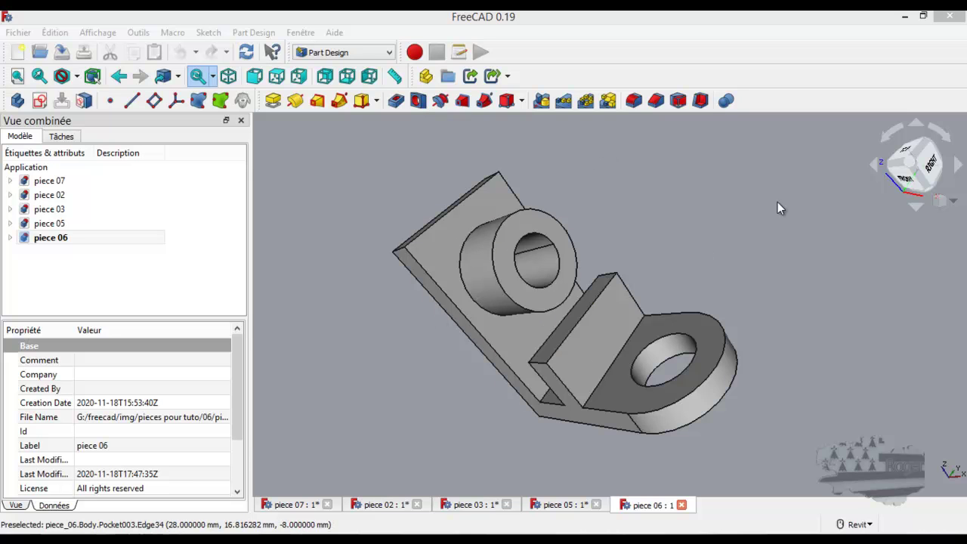
{"action": "middle_click_drag", "start_coordinate": [712, 244], "coordinate": [759, 235], "text": "shift"}
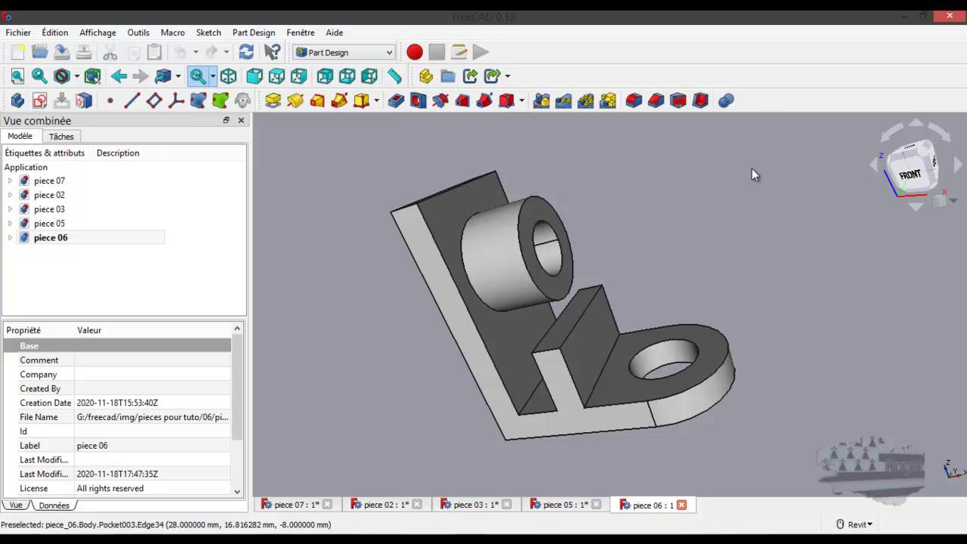
{"action": "left_click", "coordinate": [21, 32]}
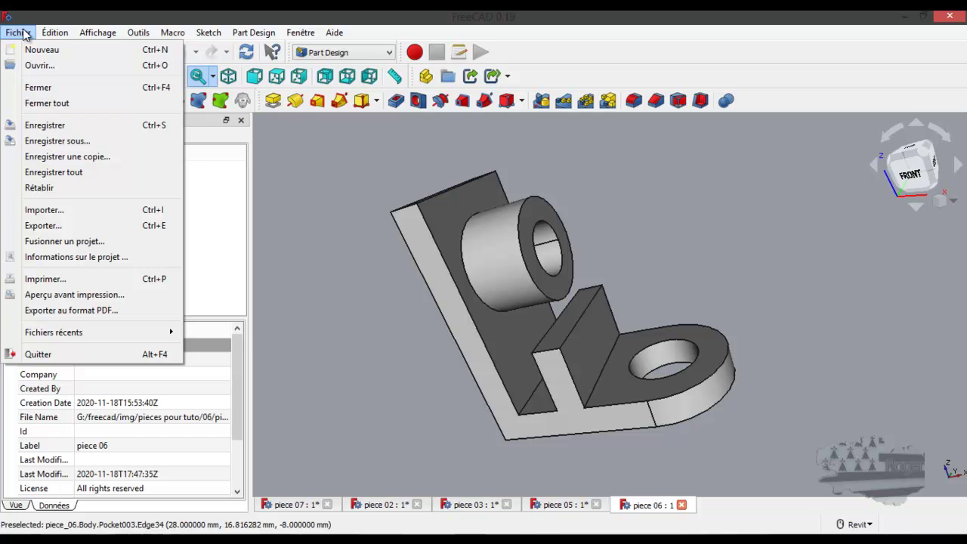
{"action": "mouse_move", "coordinate": [60, 32]}
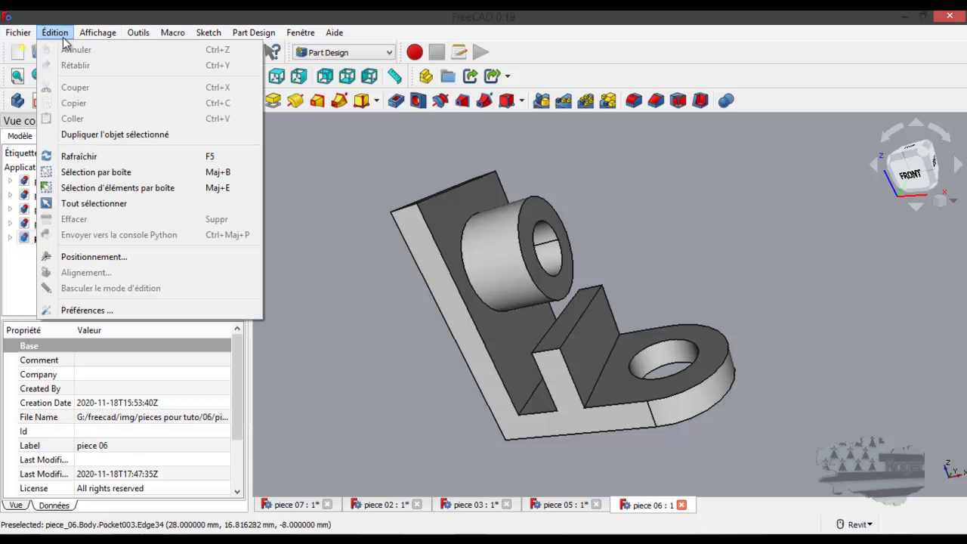
{"action": "mouse_move", "coordinate": [323, 34]}
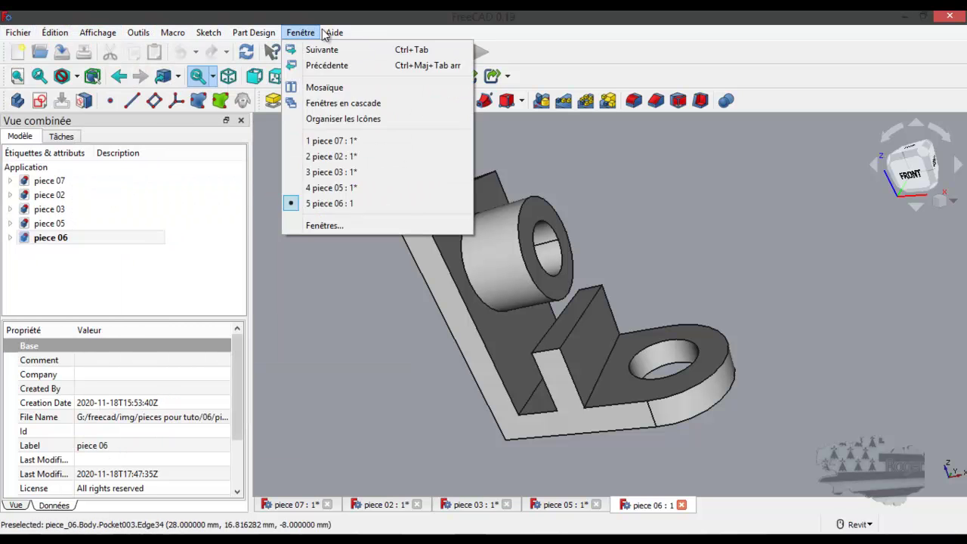
{"action": "left_click", "coordinate": [624, 48]}
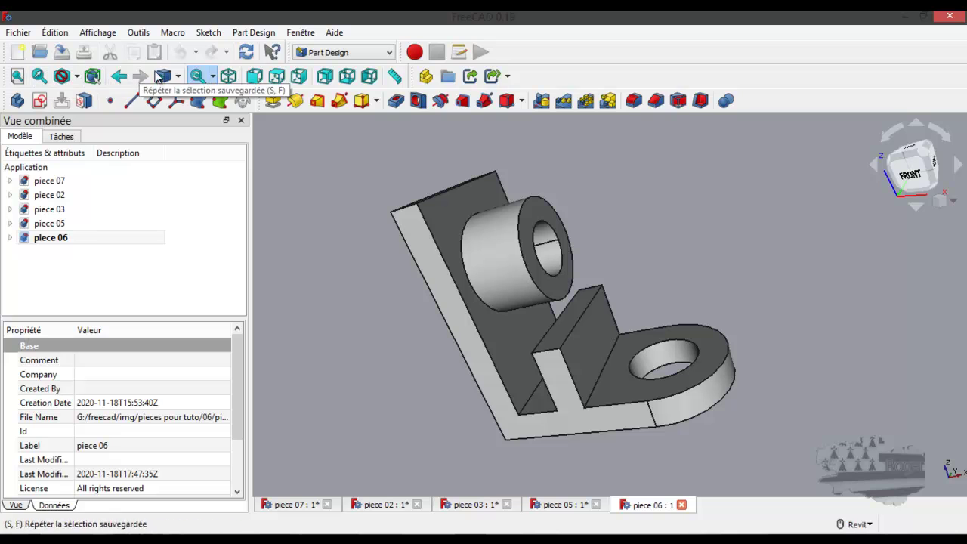
{"action": "left_click", "coordinate": [179, 77]}
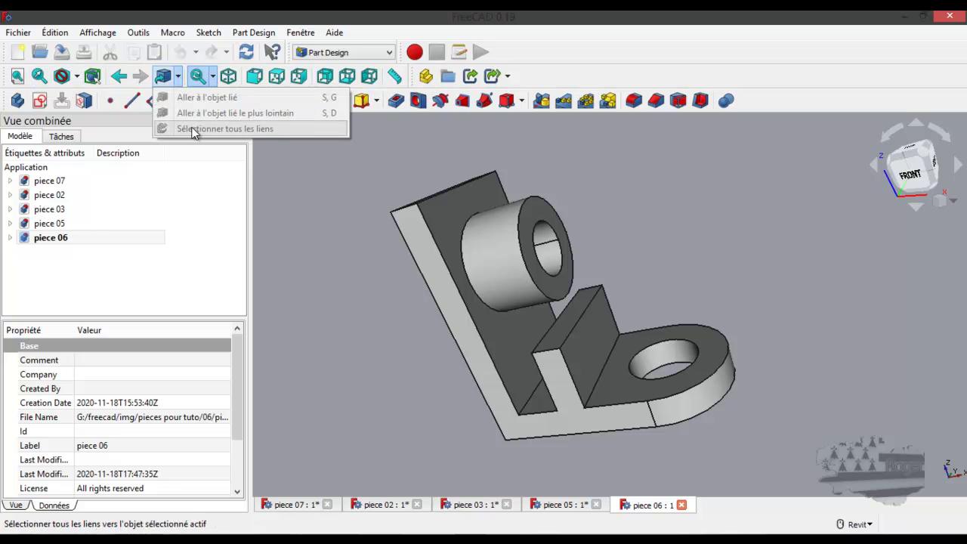
{"action": "left_click", "coordinate": [214, 76]}
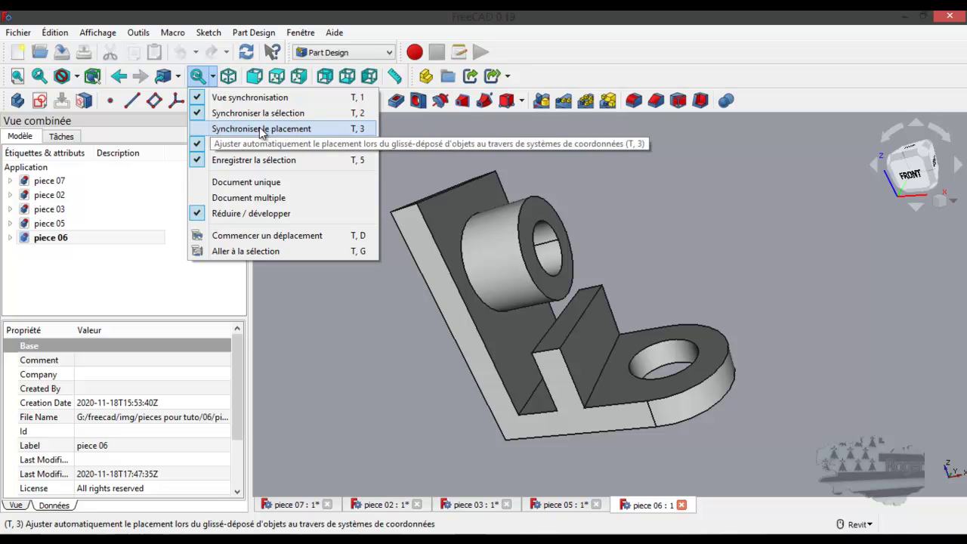
{"action": "left_click", "coordinate": [454, 132]}
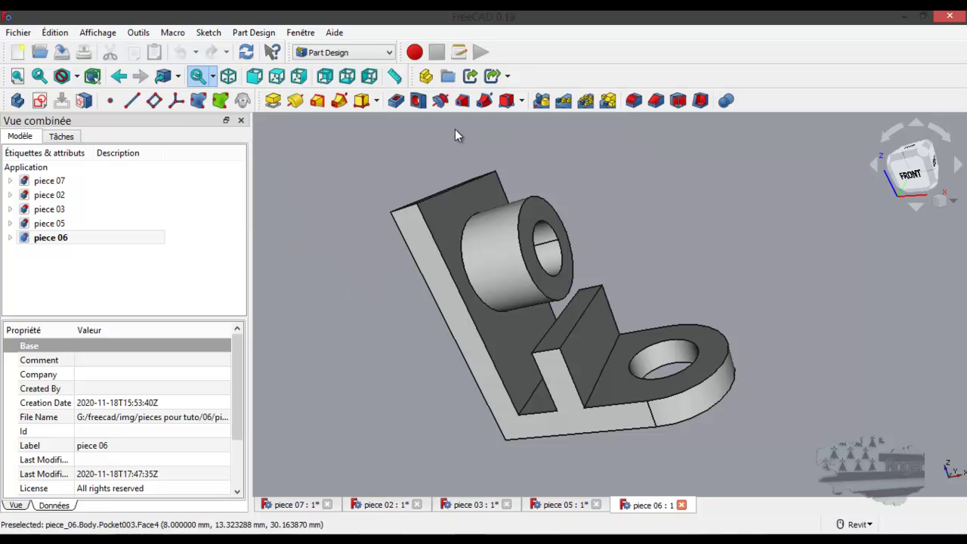
View the bracket in the isometric, front, top, right, rear, bottom and left standard views
{"action": "left_click", "coordinate": [229, 76]}
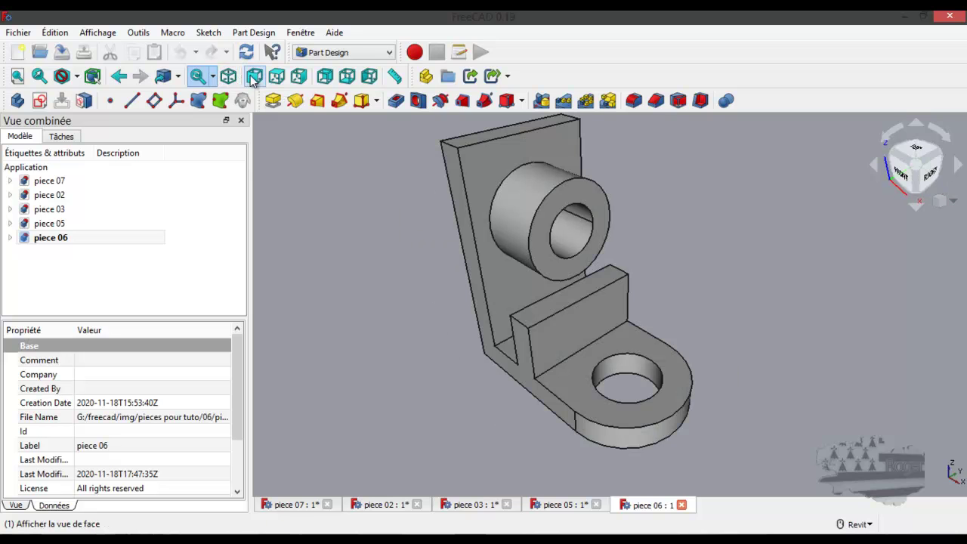
{"action": "left_click", "coordinate": [252, 75]}
{"action": "left_click", "coordinate": [277, 76]}
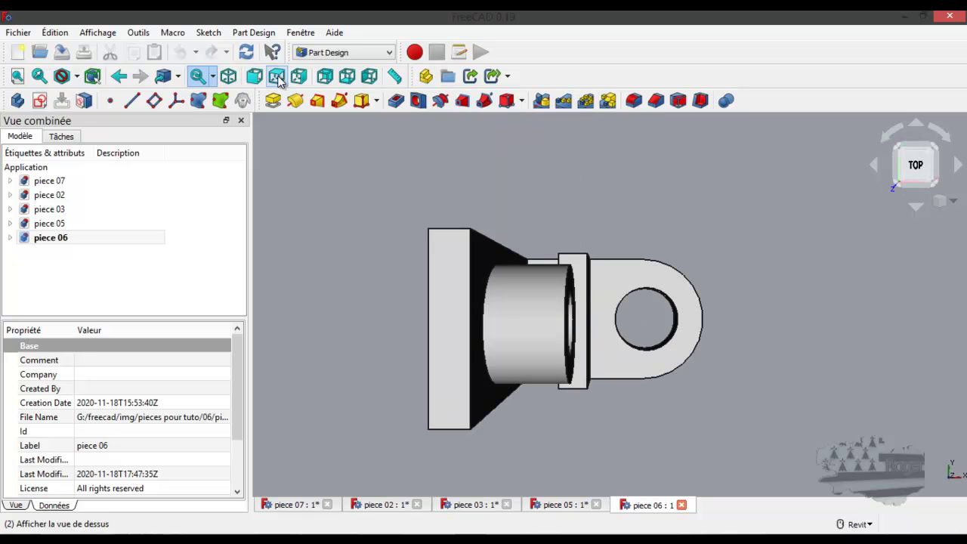
{"action": "left_click", "coordinate": [299, 76]}
{"action": "left_click", "coordinate": [325, 76]}
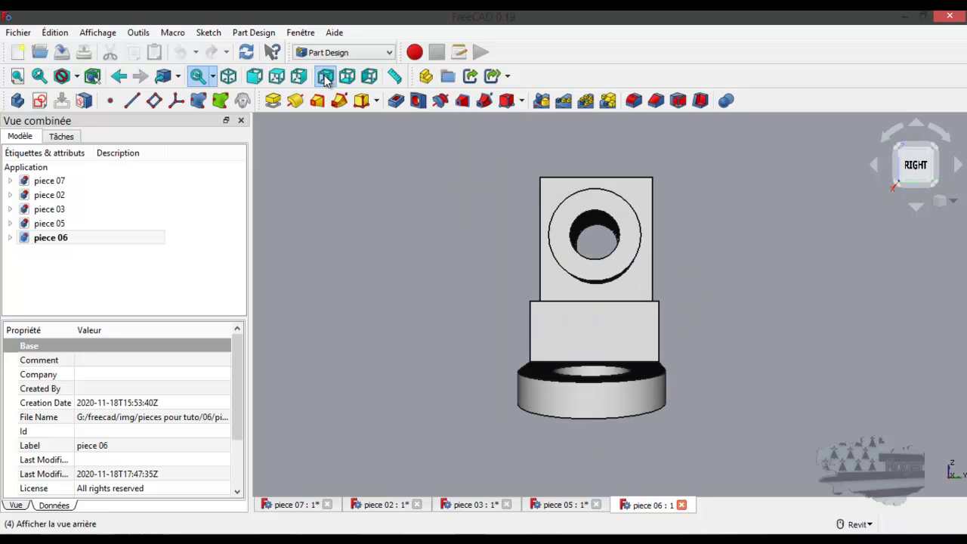
{"action": "left_click", "coordinate": [346, 76]}
{"action": "left_click", "coordinate": [369, 76]}
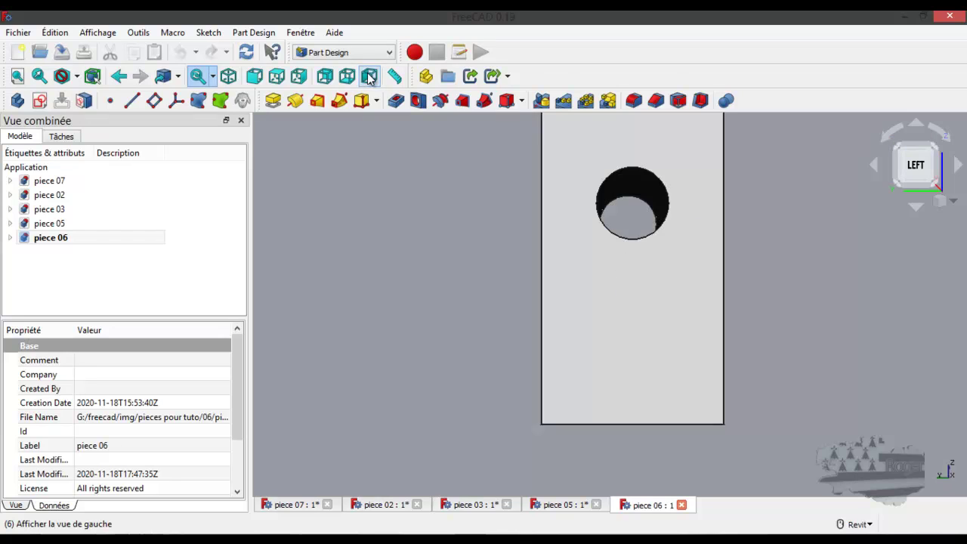
View the bracket from the front, use the navigation cube for its top, right and bottom faces, and return to the isometric view
{"action": "left_click", "coordinate": [253, 76]}
{"action": "left_click", "coordinate": [915, 143]}
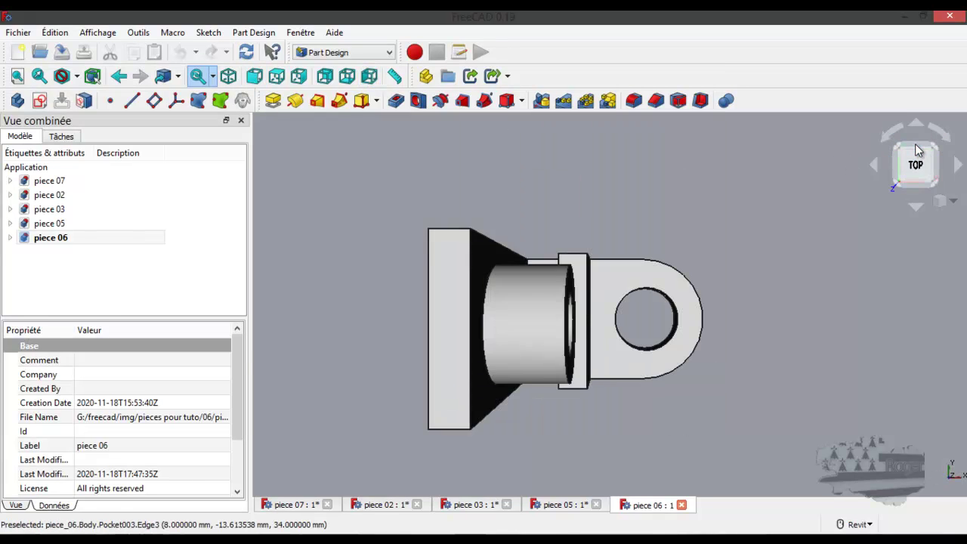
{"action": "left_click", "coordinate": [937, 160]}
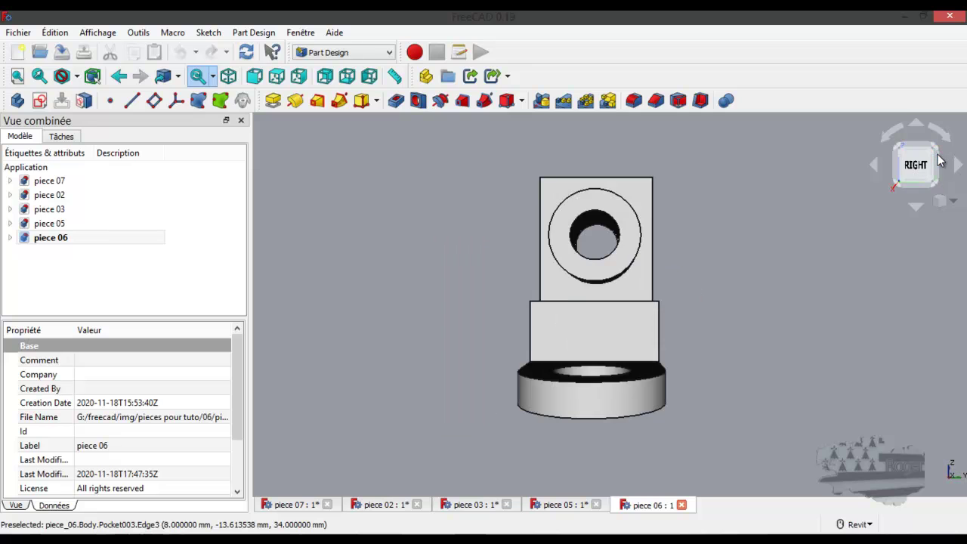
{"action": "left_click", "coordinate": [913, 185]}
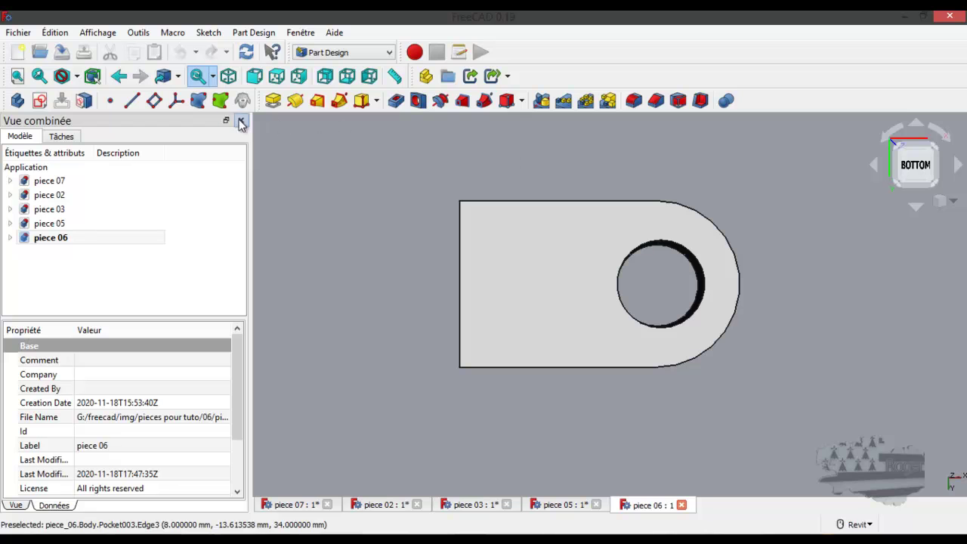
{"action": "left_click", "coordinate": [228, 76]}
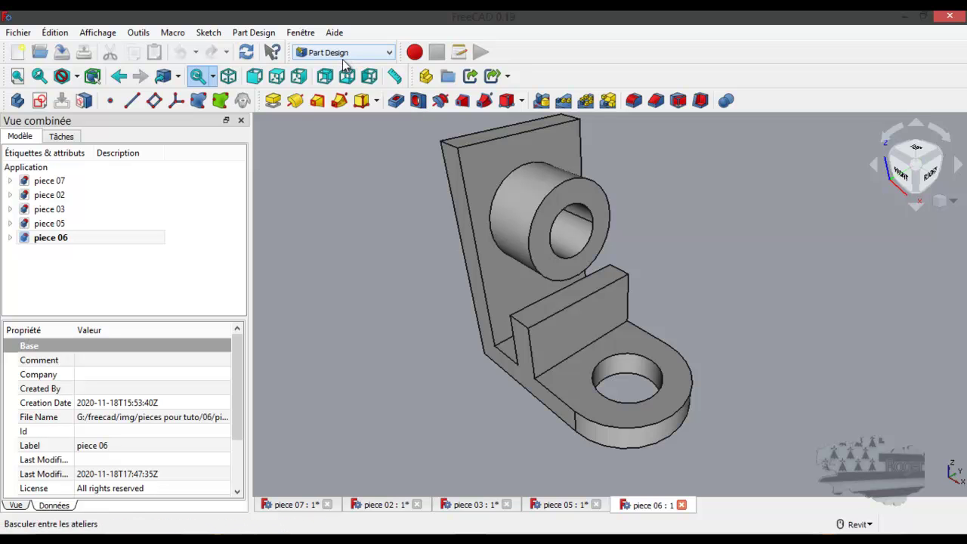
Compare the bracket's Filaire (wireframe) and Ligne cachée (hidden line) display styles, ending in Filaire
{"action": "left_click", "coordinate": [77, 77]}
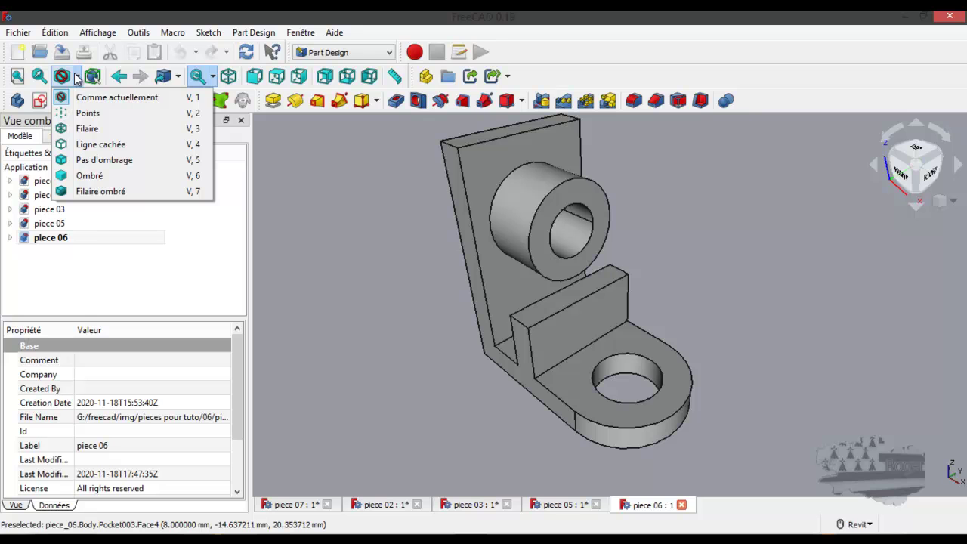
{"action": "left_click", "coordinate": [85, 125]}
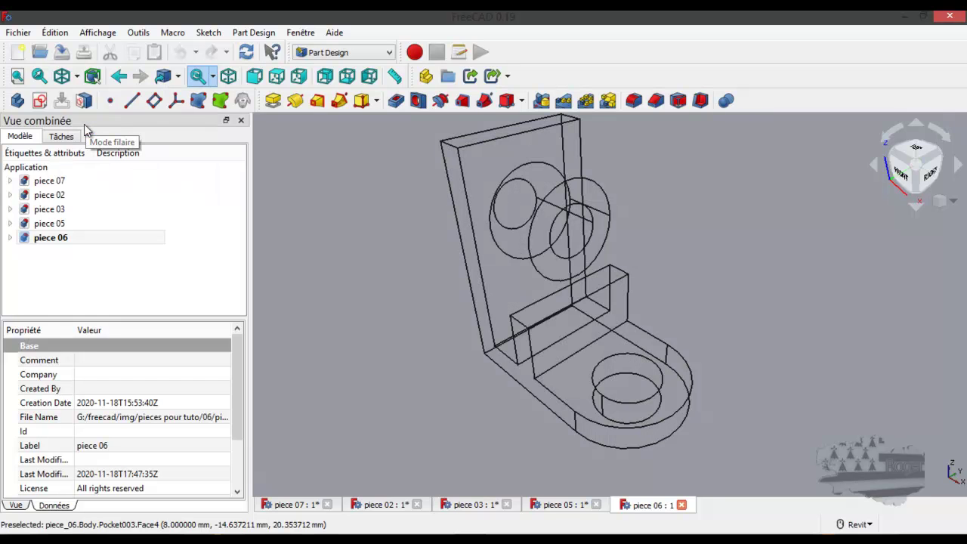
{"action": "left_click", "coordinate": [77, 77]}
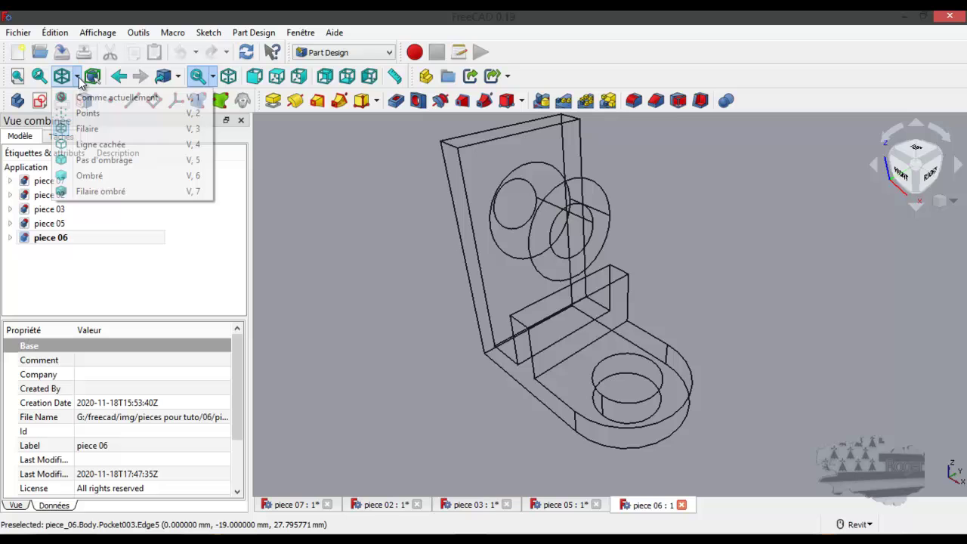
{"action": "left_click", "coordinate": [83, 144]}
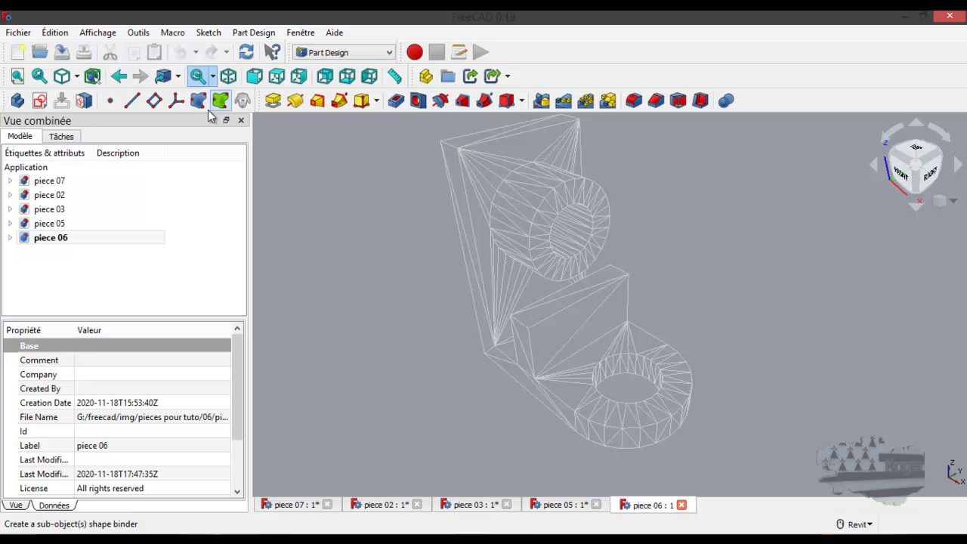
{"action": "left_click", "coordinate": [76, 76]}
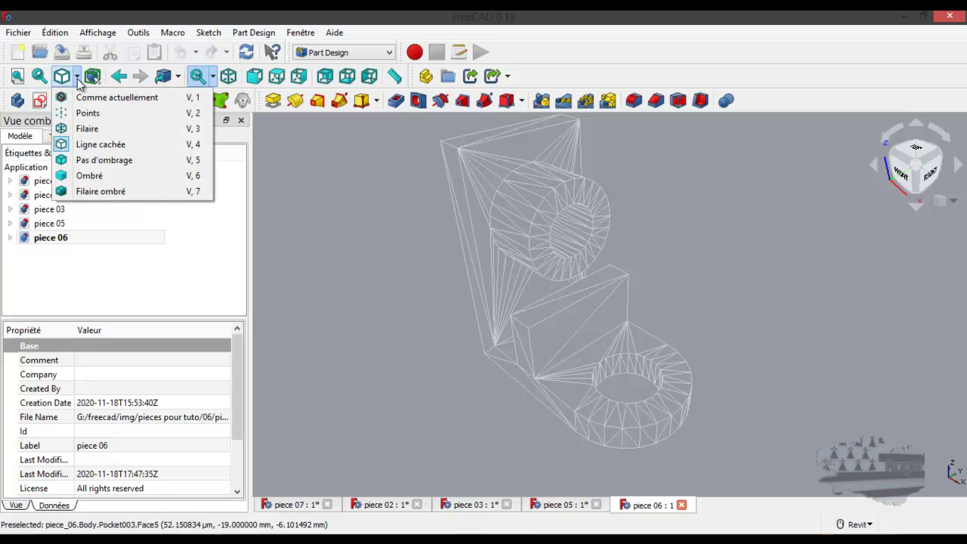
{"action": "left_click", "coordinate": [87, 130]}
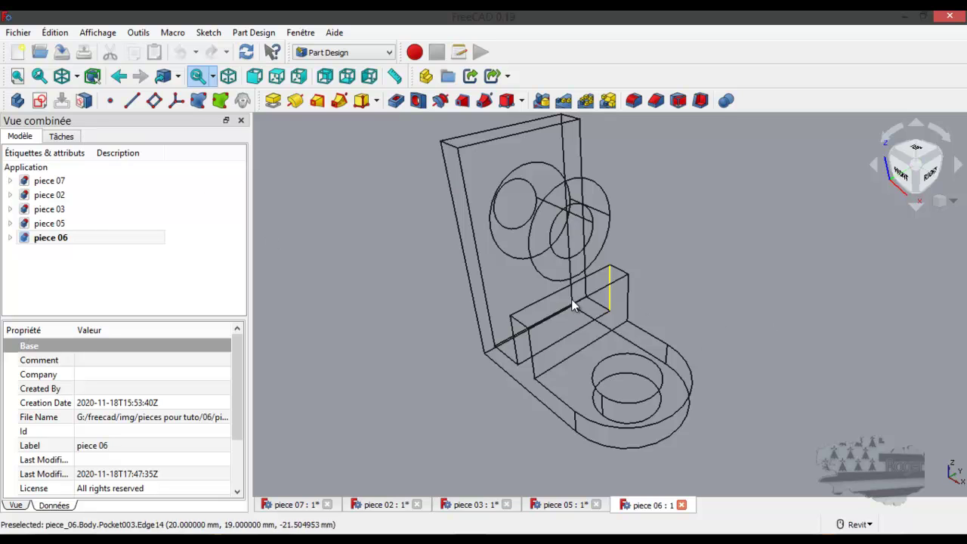
Show the bracket in the Ombré (shaded) style, and set its display style to Filaire ombré
{"action": "left_click", "coordinate": [63, 77]}
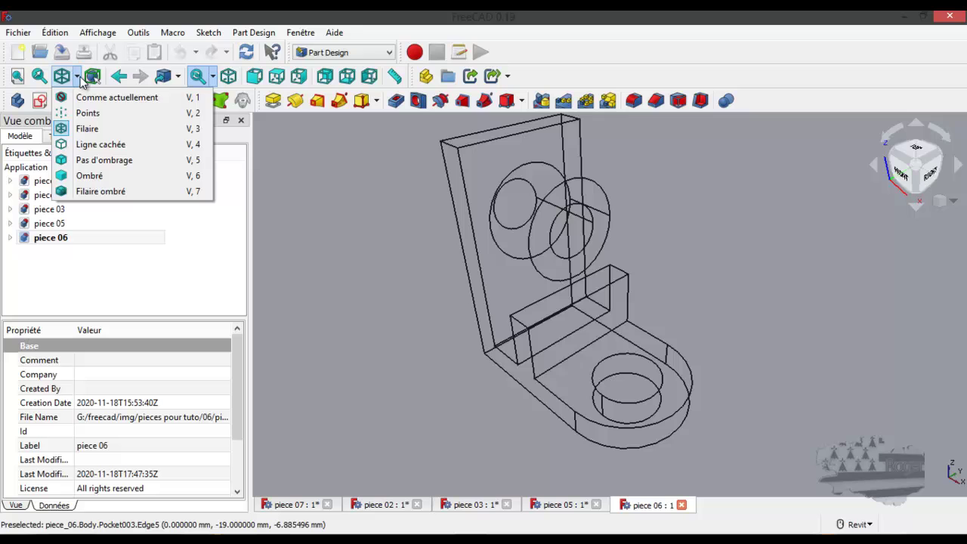
{"action": "left_click", "coordinate": [87, 178]}
{"action": "middle_click_drag", "start_coordinate": [452, 357], "coordinate": [481, 381]}
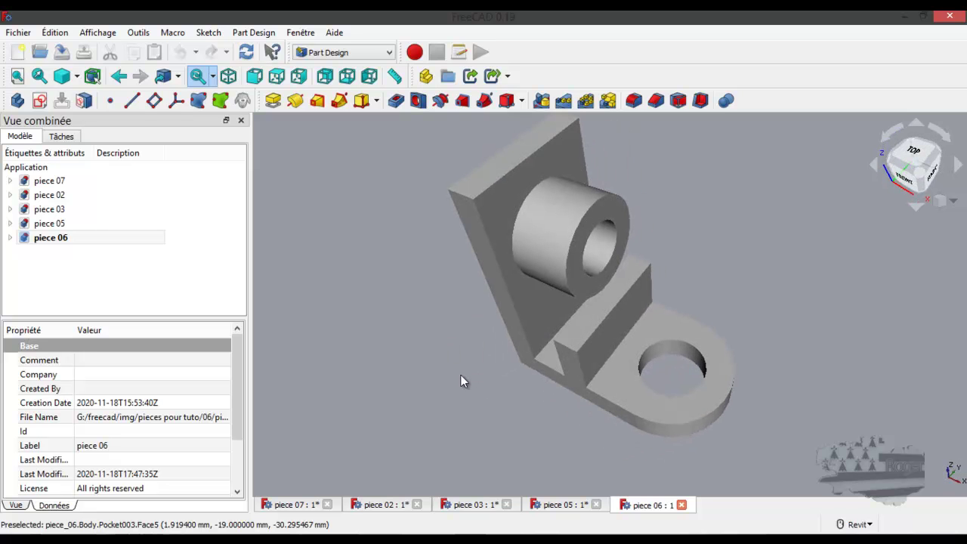
{"action": "left_click", "coordinate": [76, 78]}
{"action": "left_click", "coordinate": [91, 189]}
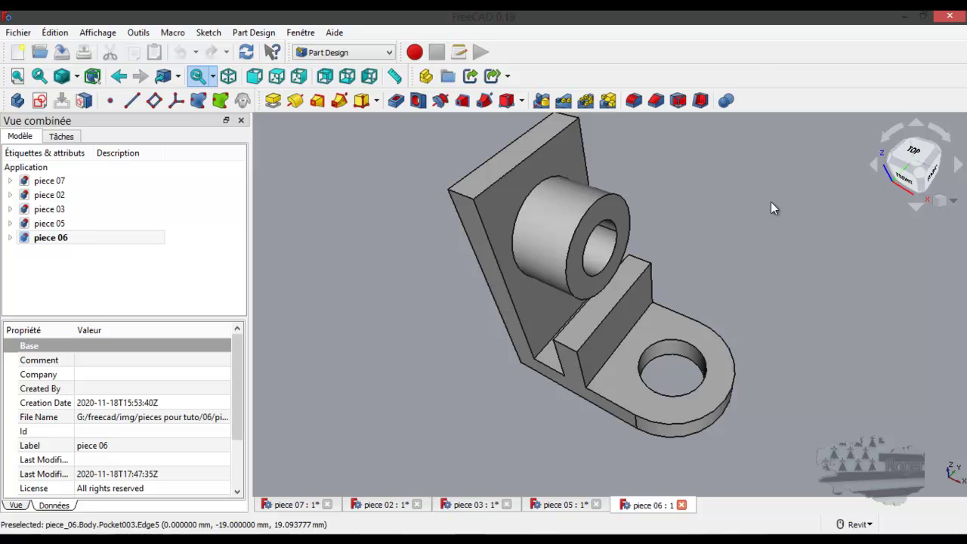
{"action": "scroll", "coordinate": [771, 203], "scroll_direction": "down", "scroll_amount": 2}
{"action": "scroll", "coordinate": [719, 234], "scroll_direction": "up", "scroll_amount": 2}
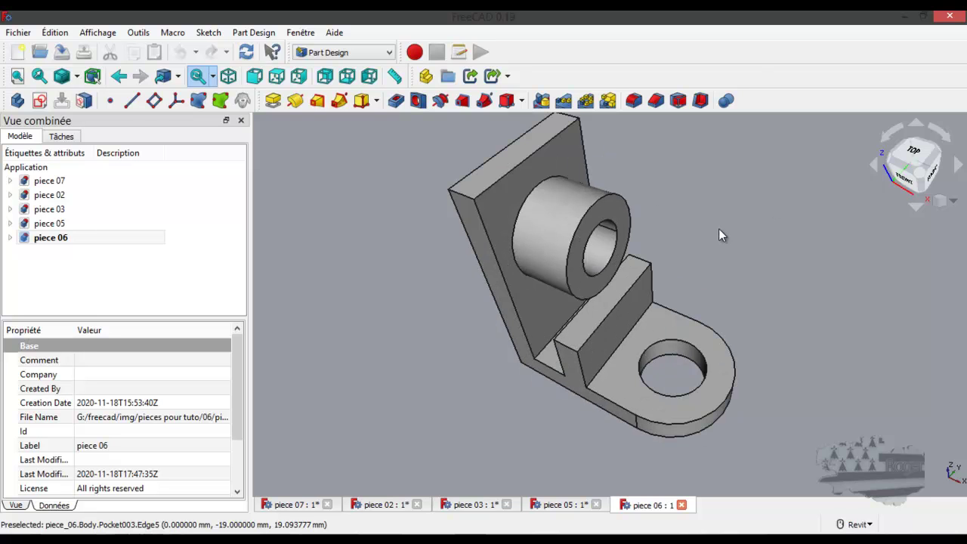
{"action": "middle_click_drag", "start_coordinate": [718, 228], "coordinate": [719, 250]}
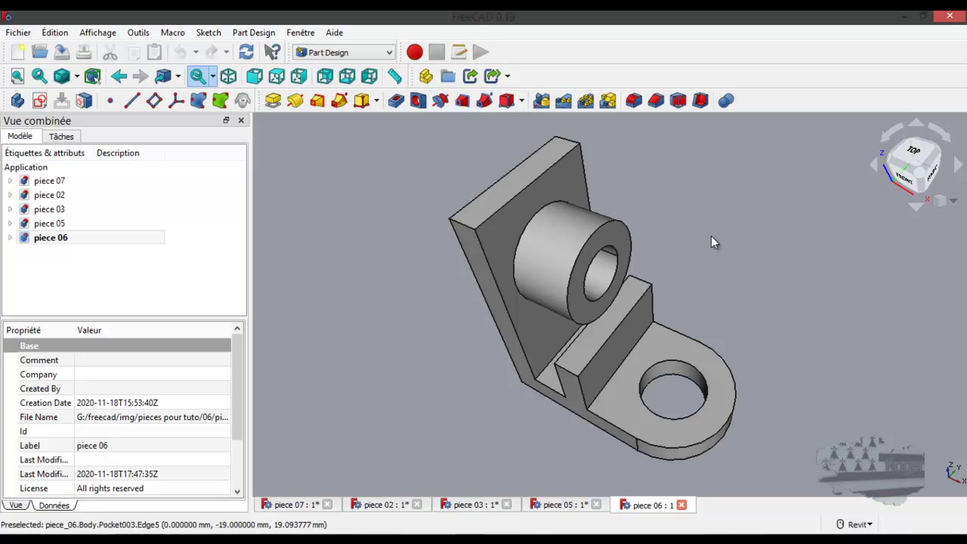
Switch from the Part Design workbench to the Part workbench to examine its modelling tools
{"action": "left_click", "coordinate": [387, 53]}
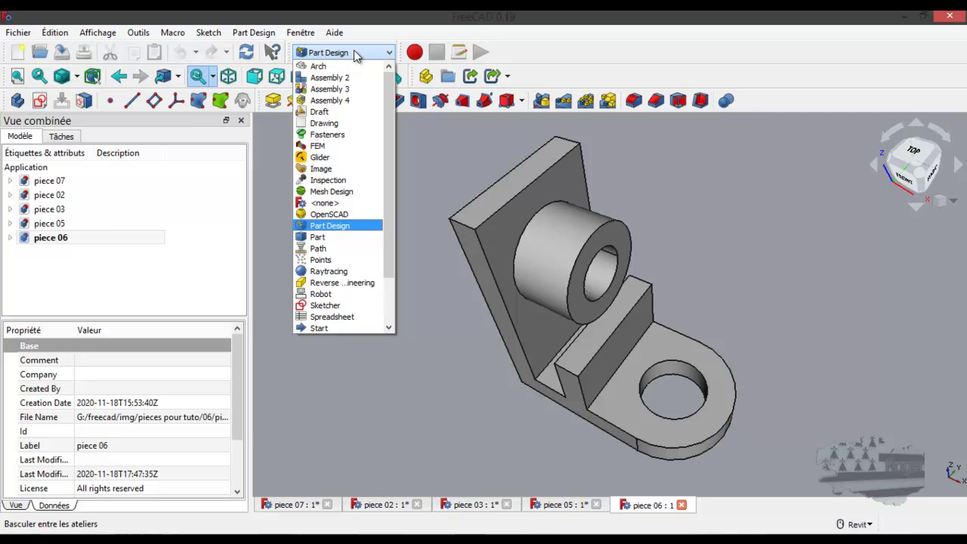
{"action": "left_click", "coordinate": [355, 57]}
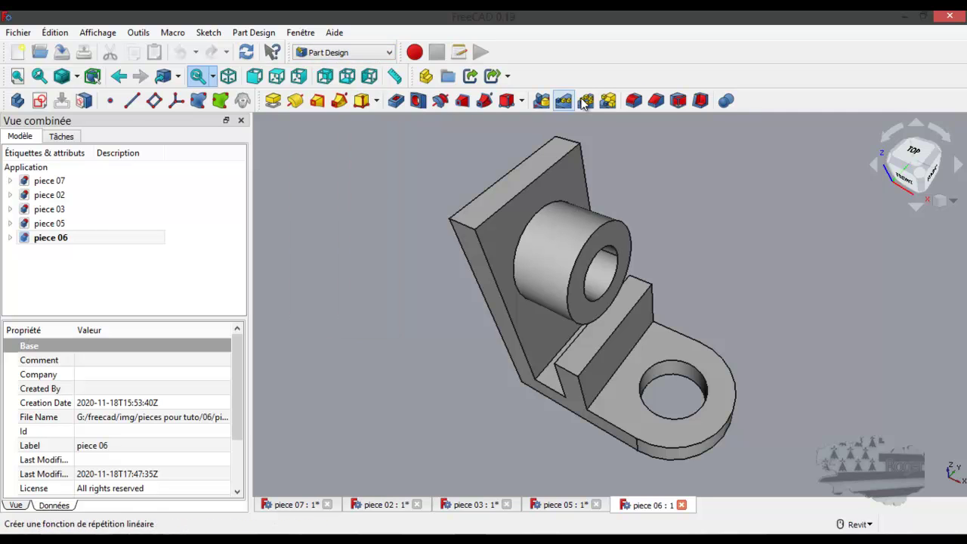
{"action": "left_click", "coordinate": [341, 55]}
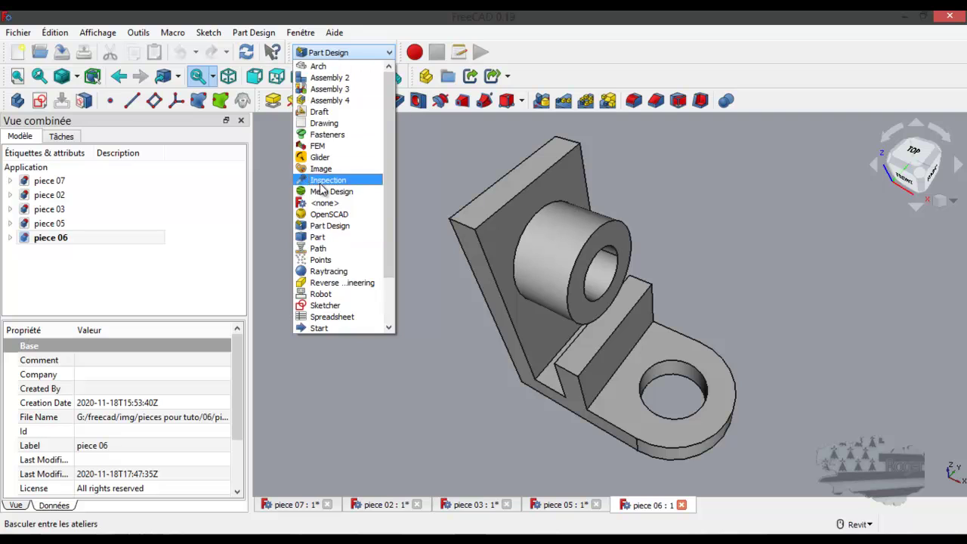
{"action": "left_click", "coordinate": [315, 239]}
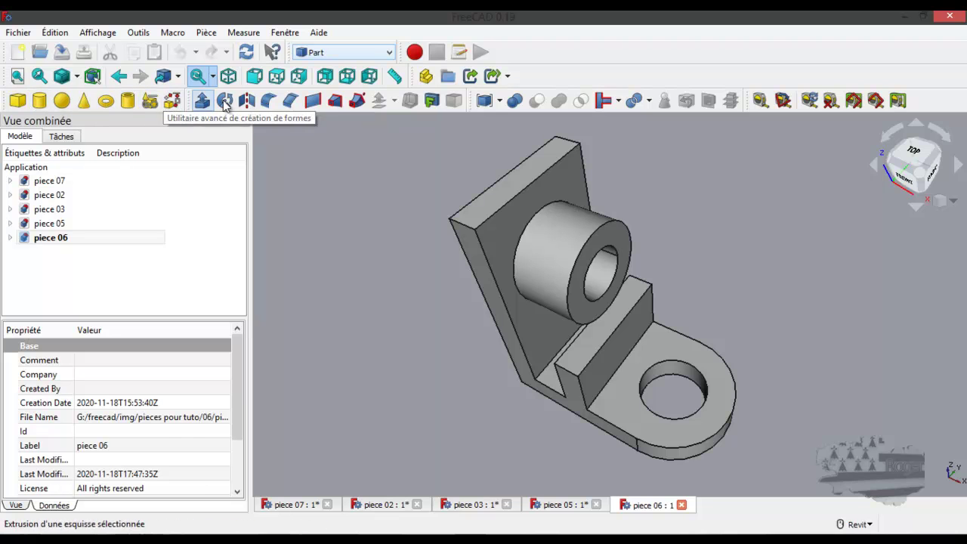
Switch to the Assembly 2 workbench to view its tools, and switch to the Sketcher workbench
{"action": "left_click", "coordinate": [390, 53]}
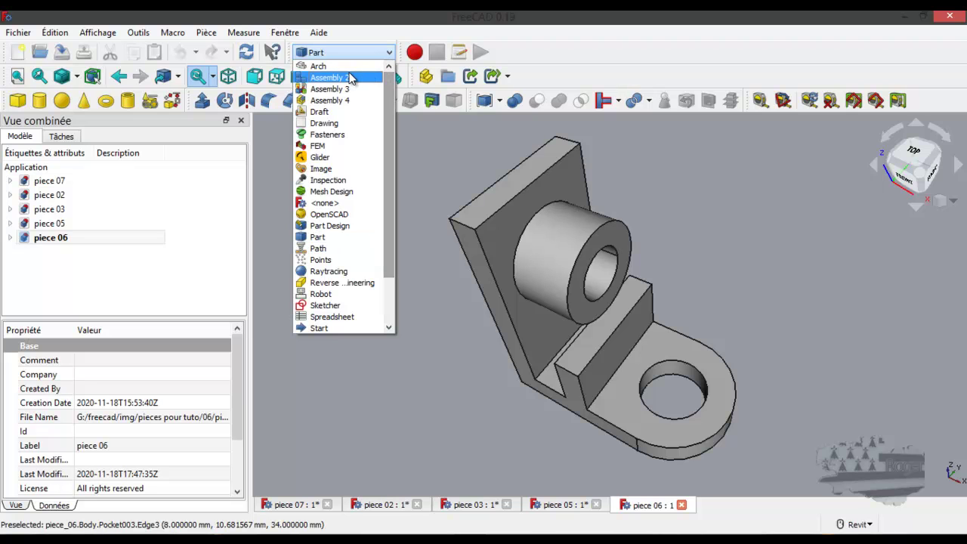
{"action": "left_click", "coordinate": [323, 79]}
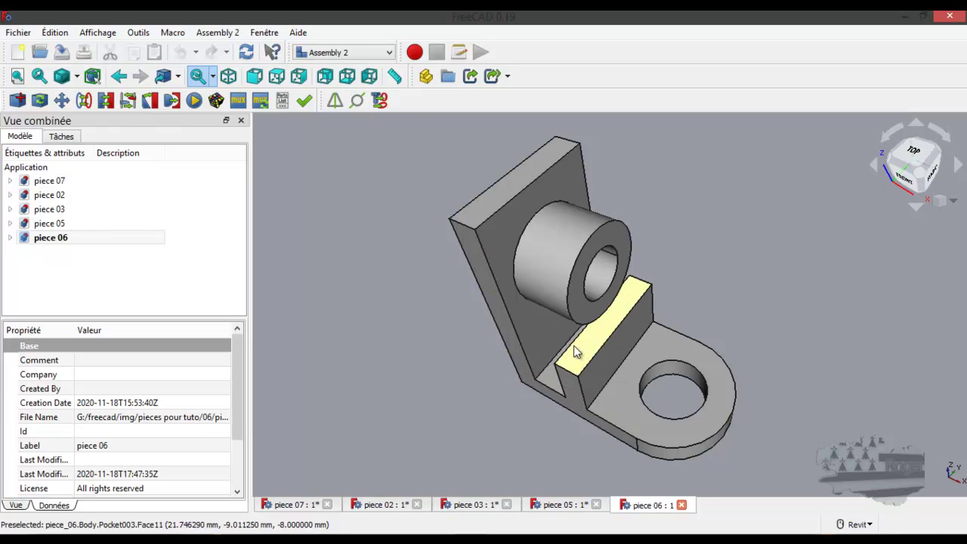
{"action": "left_click", "coordinate": [388, 52]}
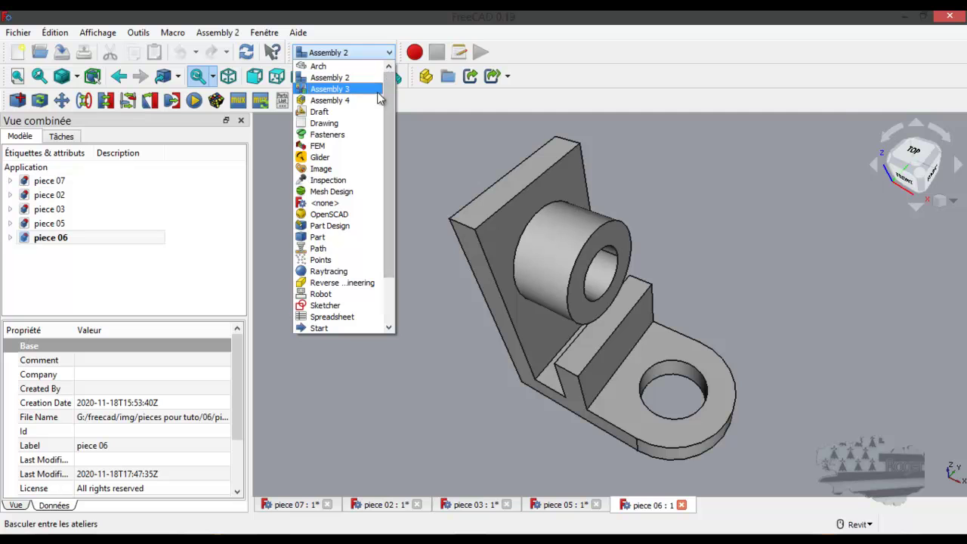
{"action": "left_click_drag", "start_coordinate": [392, 103], "coordinate": [390, 160]}
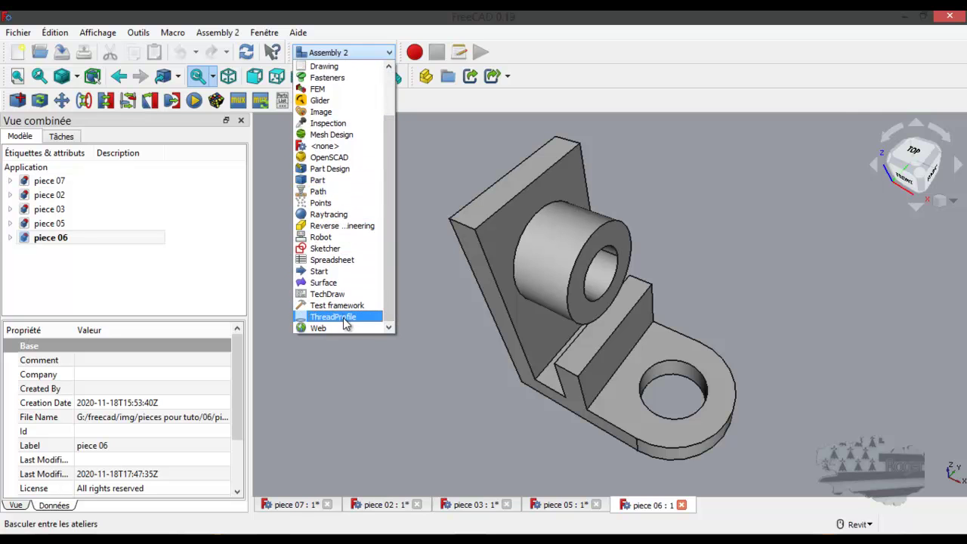
{"action": "left_click", "coordinate": [334, 251]}
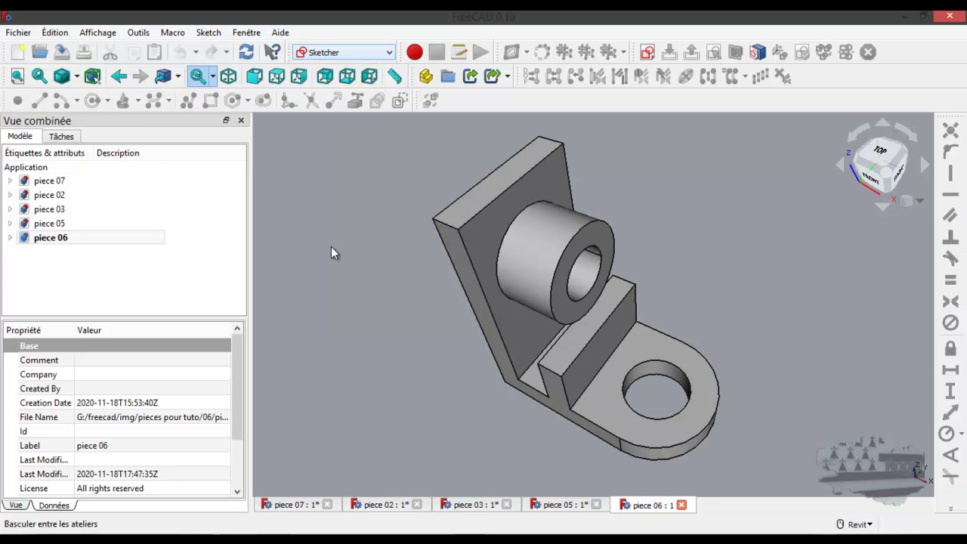
Return to the Part Design workbench and look through the full list of available workbenches
{"action": "left_click", "coordinate": [389, 52]}
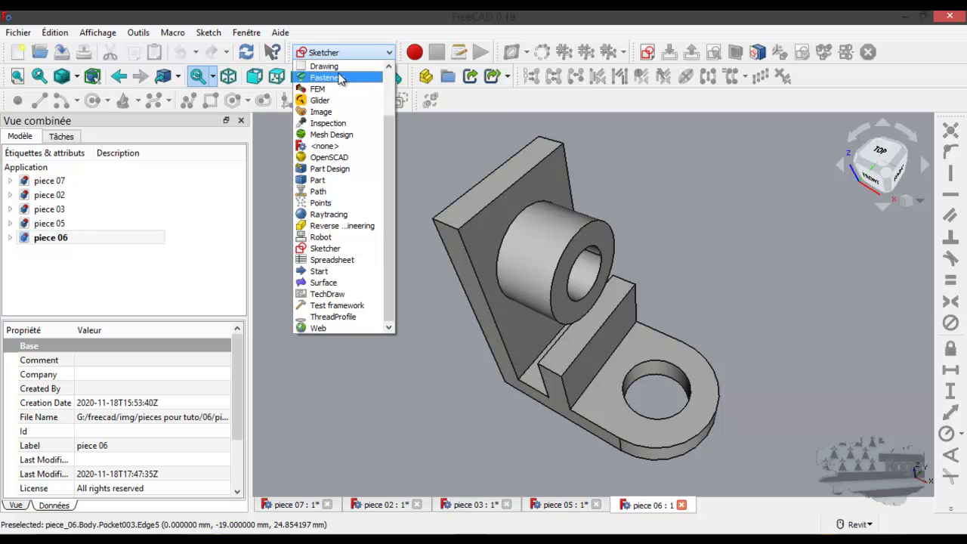
{"action": "left_click", "coordinate": [337, 169]}
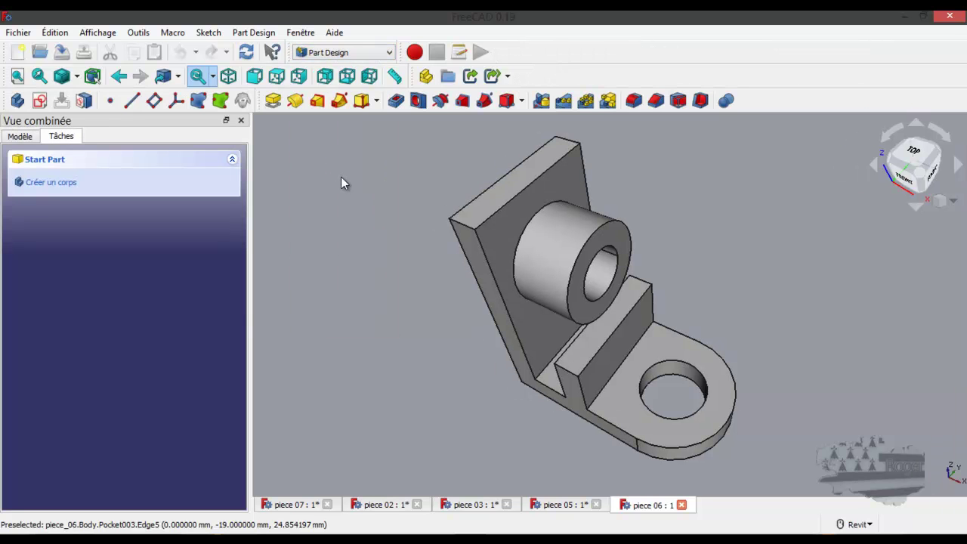
{"action": "left_click", "coordinate": [376, 52]}
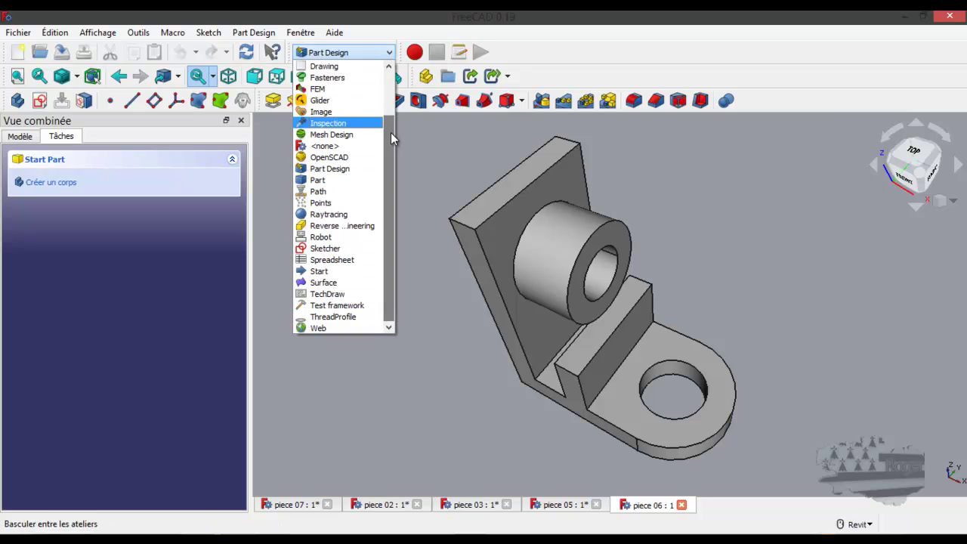
{"action": "scroll", "coordinate": [391, 133], "scroll_direction": "up", "scroll_amount": 2}
{"action": "scroll", "coordinate": [392, 141], "scroll_direction": "down", "scroll_amount": 2}
{"action": "scroll", "coordinate": [392, 141], "scroll_direction": "up", "scroll_amount": 2}
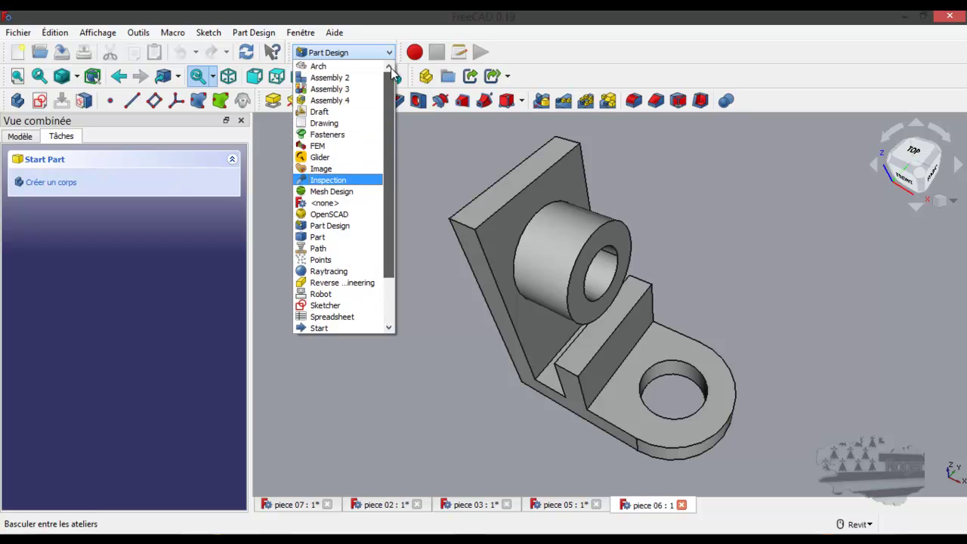
View the general settings in the Préférences dialog and close it unchanged
{"action": "left_click", "coordinate": [63, 35]}
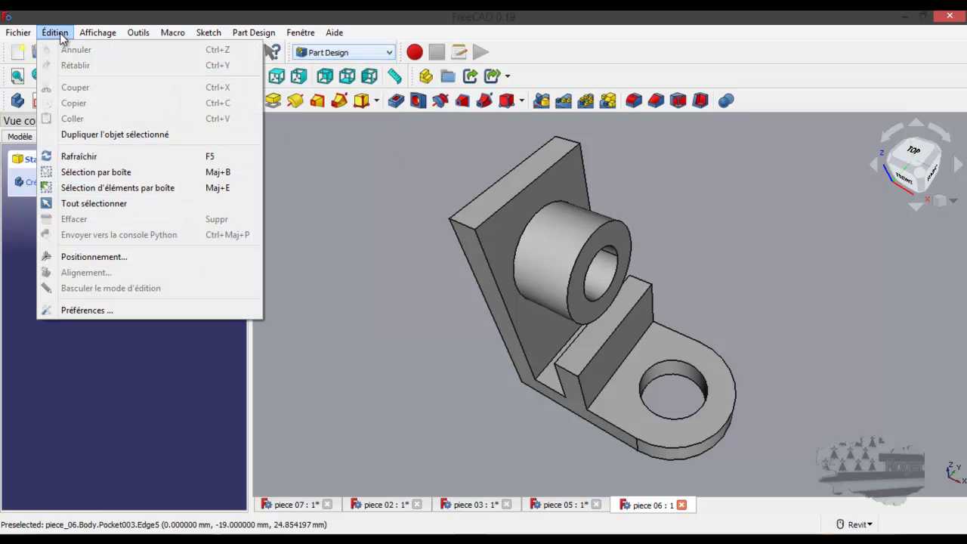
{"action": "left_click", "coordinate": [91, 310]}
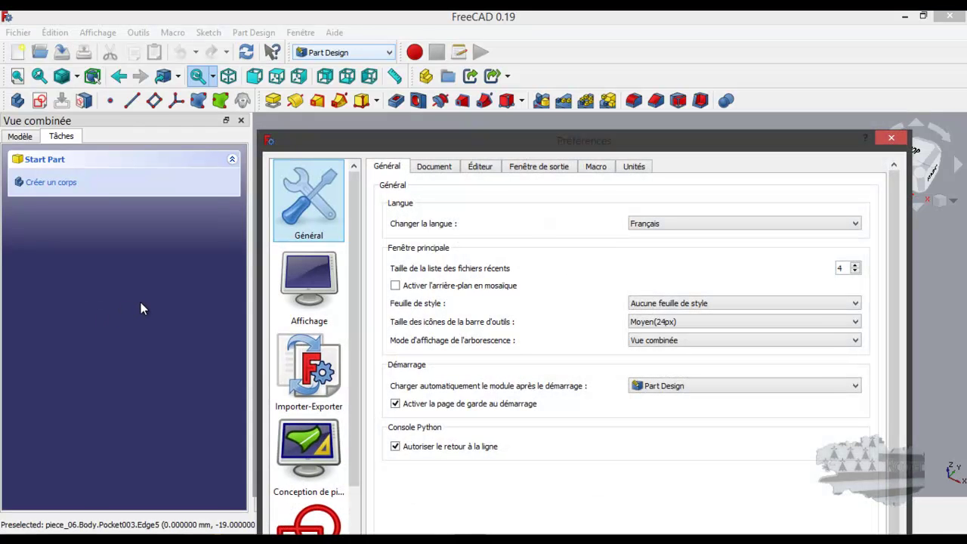
{"action": "left_click", "coordinate": [892, 138]}
Look over the Affichage and Outils commands, and examine the workbenches offered in the Addon Manager
{"action": "left_click", "coordinate": [55, 34]}
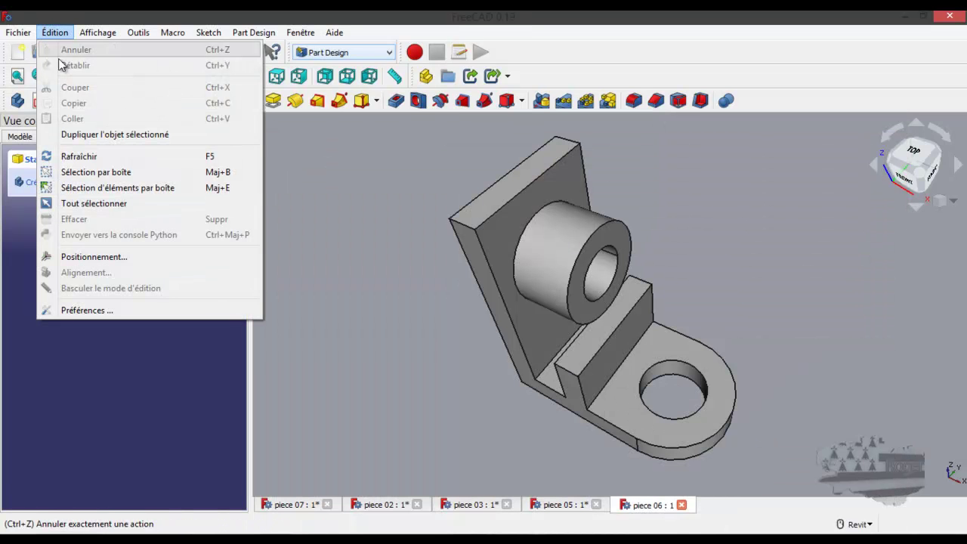
{"action": "mouse_move", "coordinate": [97, 32]}
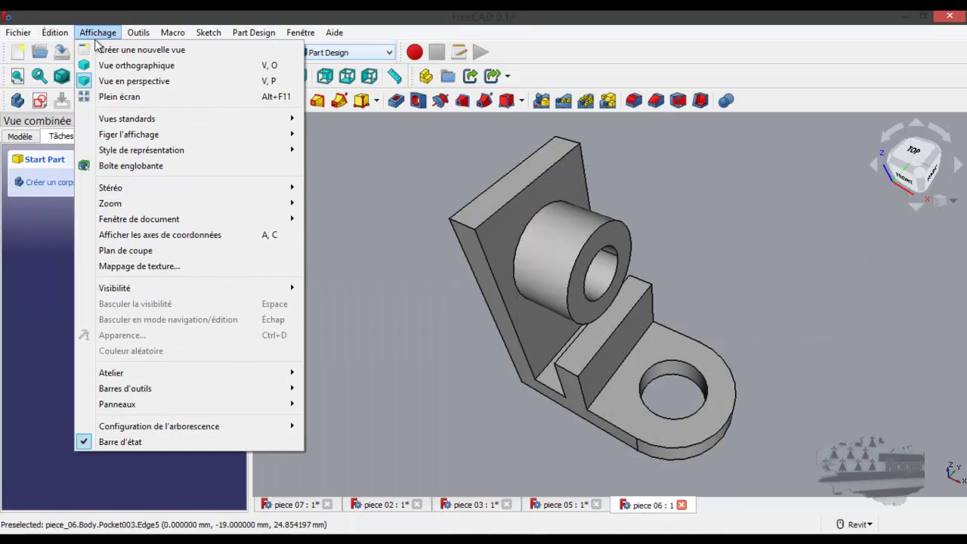
{"action": "mouse_move", "coordinate": [99, 123]}
{"action": "mouse_move", "coordinate": [137, 35]}
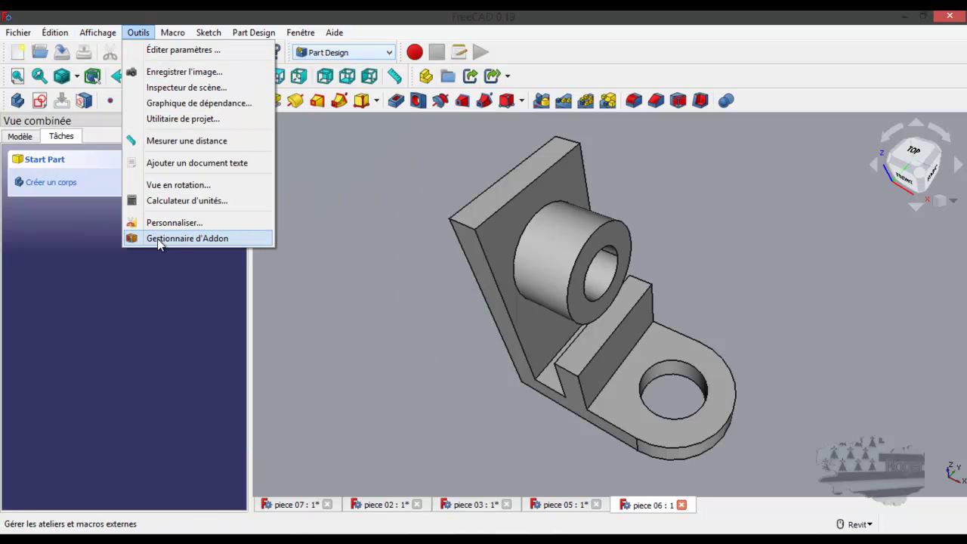
{"action": "left_click", "coordinate": [209, 240]}
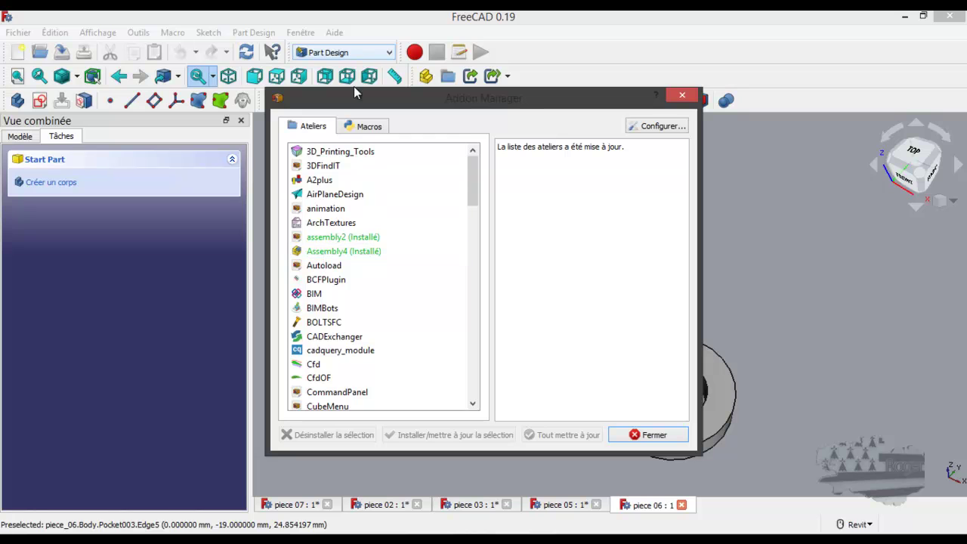
{"action": "scroll", "coordinate": [380, 220], "scroll_direction": "down", "scroll_amount": 6}
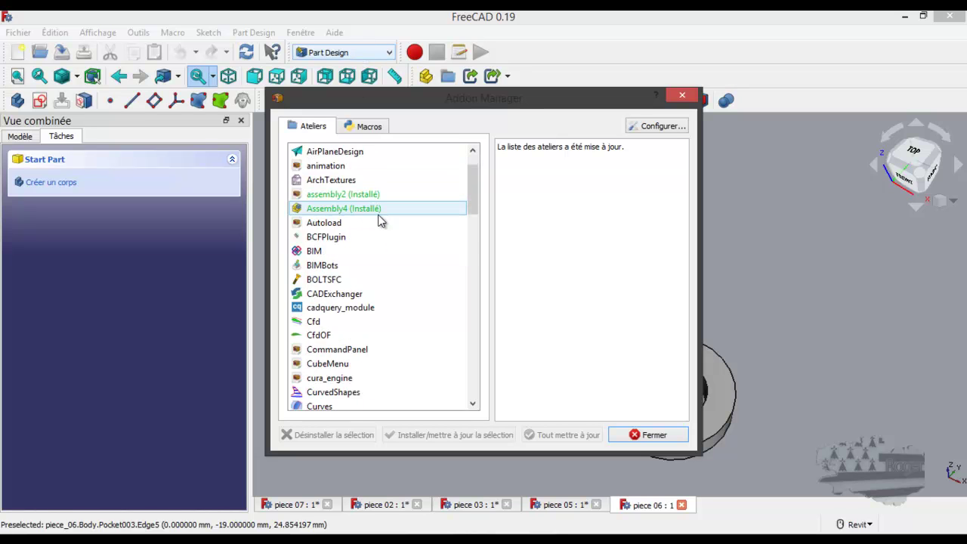
{"action": "scroll", "coordinate": [380, 221], "scroll_direction": "down", "scroll_amount": 1}
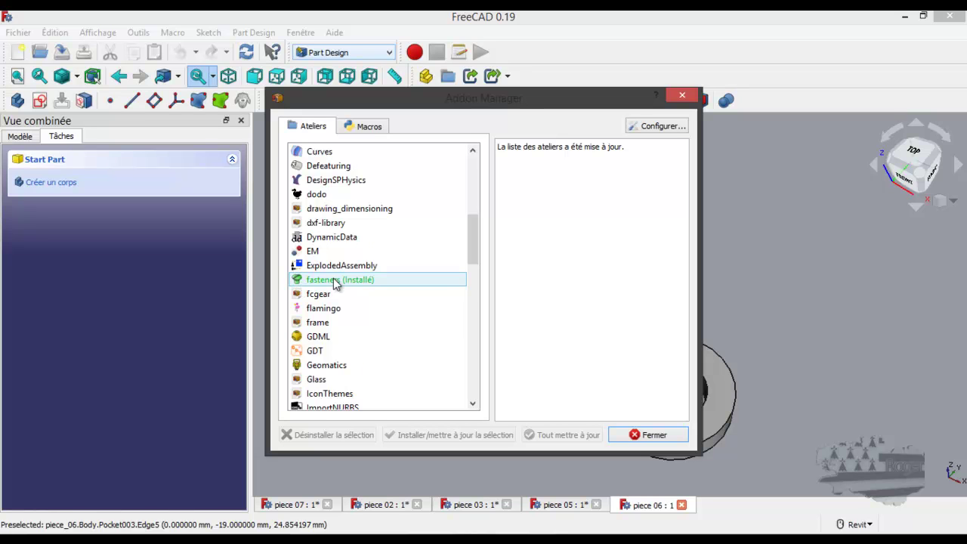
{"action": "scroll", "coordinate": [335, 281], "scroll_direction": "down", "scroll_amount": 7}
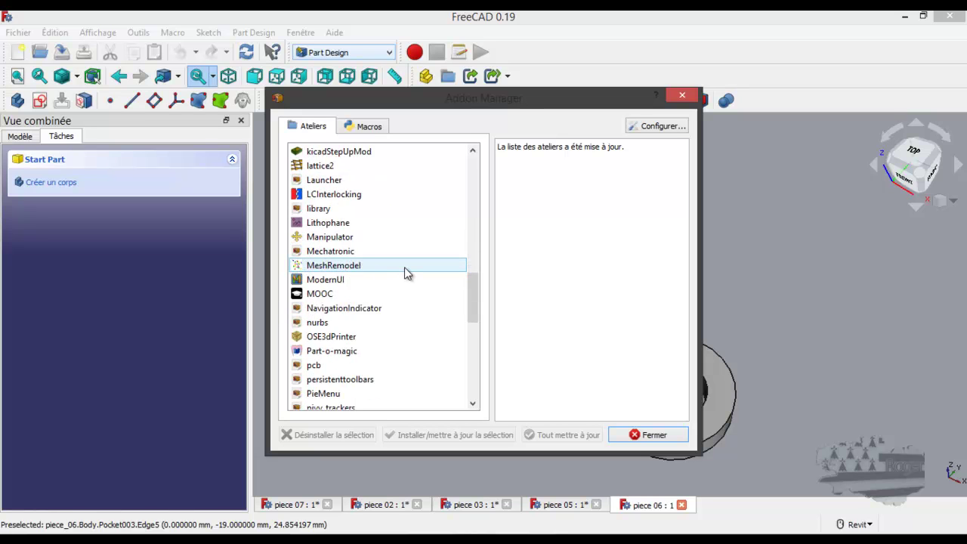
{"action": "scroll", "coordinate": [404, 267], "scroll_direction": "down", "scroll_amount": 8}
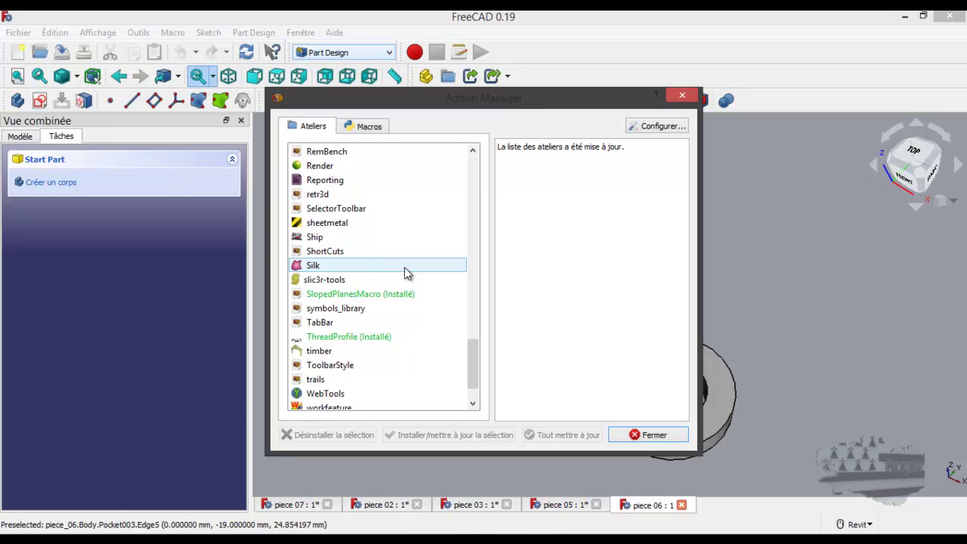
{"action": "scroll", "coordinate": [404, 267], "scroll_direction": "down", "scroll_amount": 1}
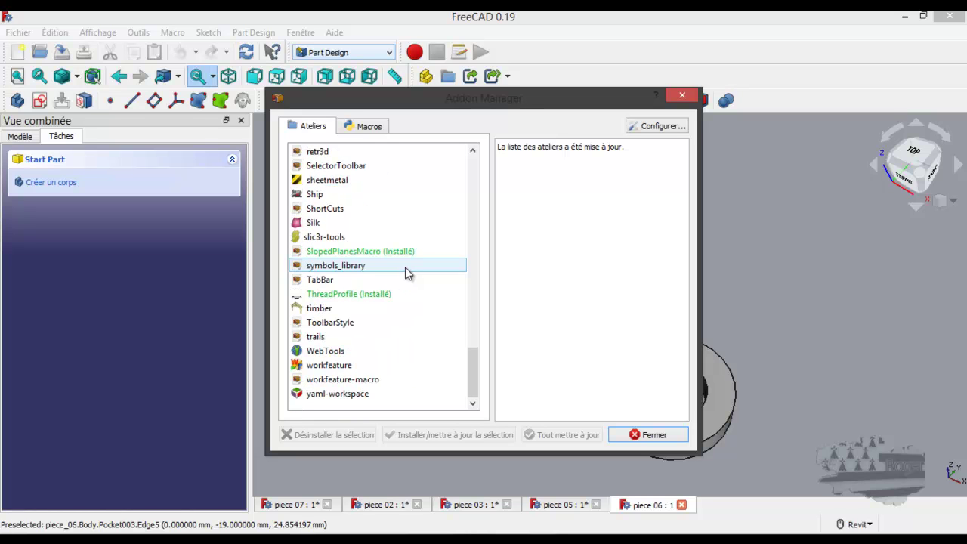
{"action": "scroll", "coordinate": [405, 266], "scroll_direction": "up", "scroll_amount": 17}
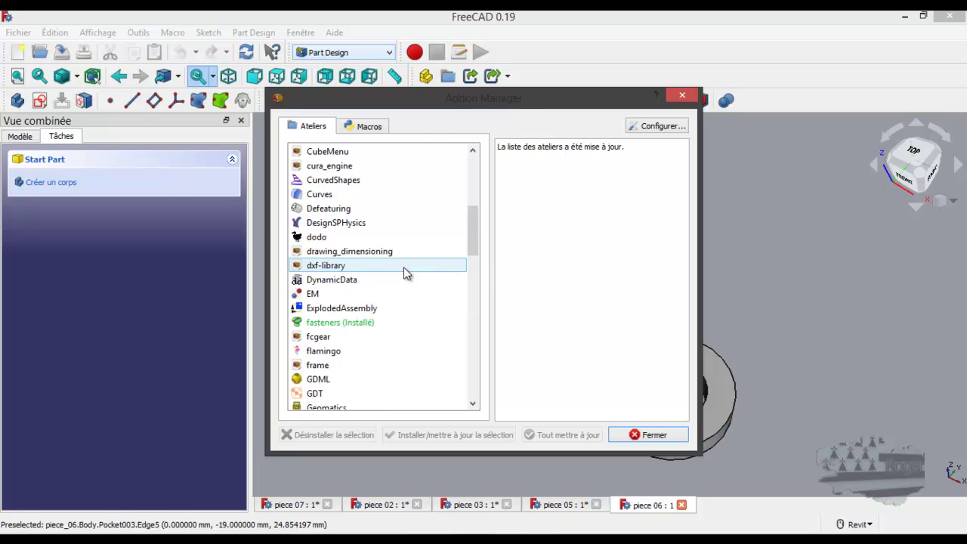
Show the macros offered in the Addon Manager and go back to its Ateliers list
{"action": "left_click", "coordinate": [366, 126]}
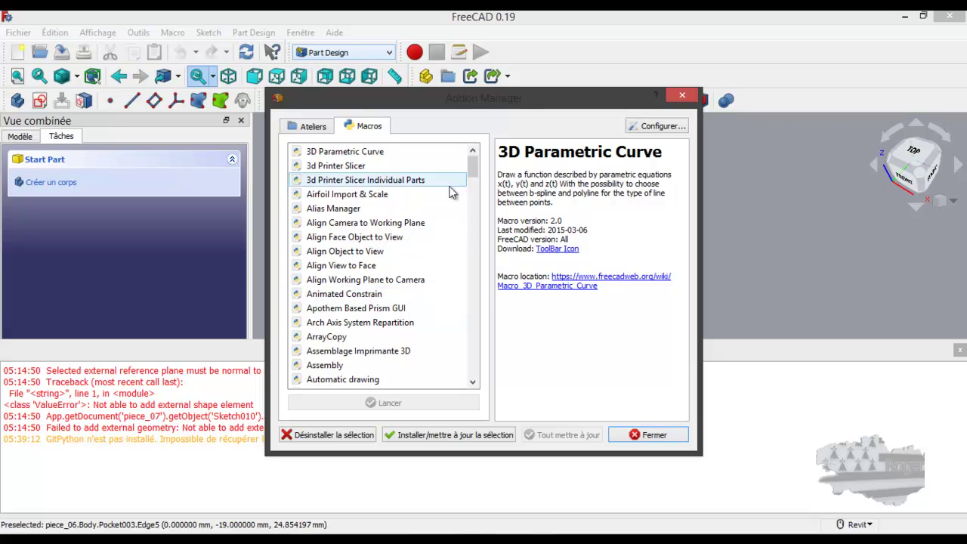
{"action": "mouse_move", "coordinate": [472, 172]}
{"action": "left_mouse_down"}
{"action": "mouse_move", "coordinate": [469, 370]}
{"action": "mouse_move", "coordinate": [470, 163]}
{"action": "left_mouse_up"}
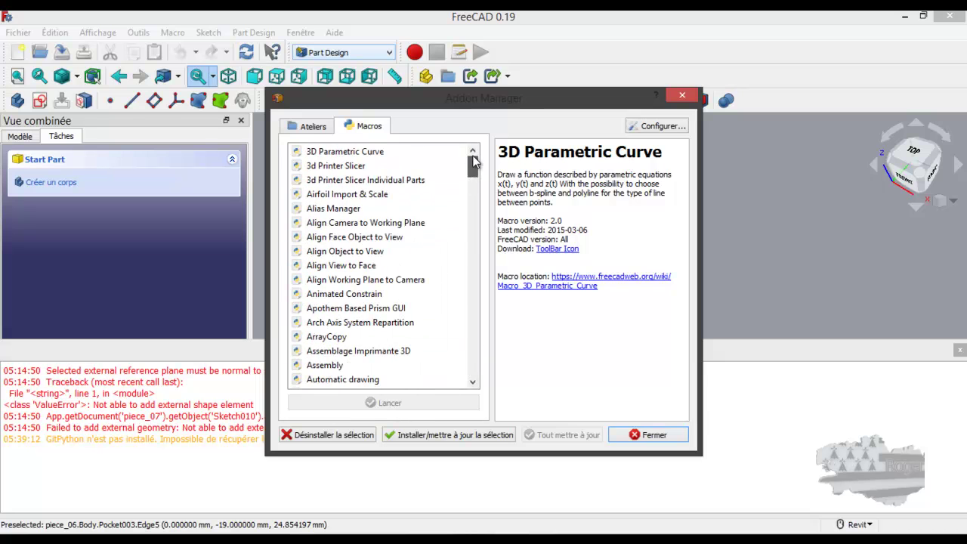
{"action": "left_click", "coordinate": [321, 130]}
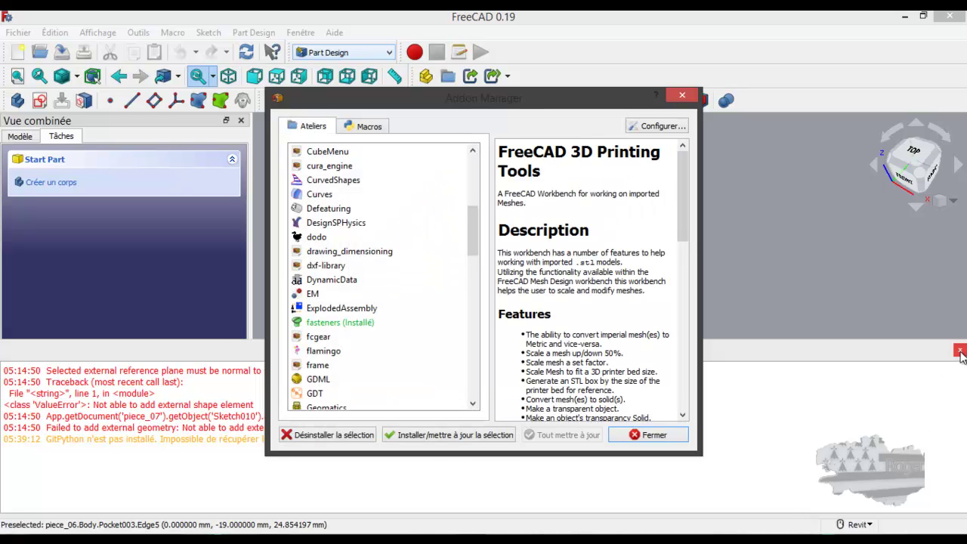
Close the Addon Manager and the Vue rapport, and show the model tree with the open parts
{"action": "left_click", "coordinate": [682, 95]}
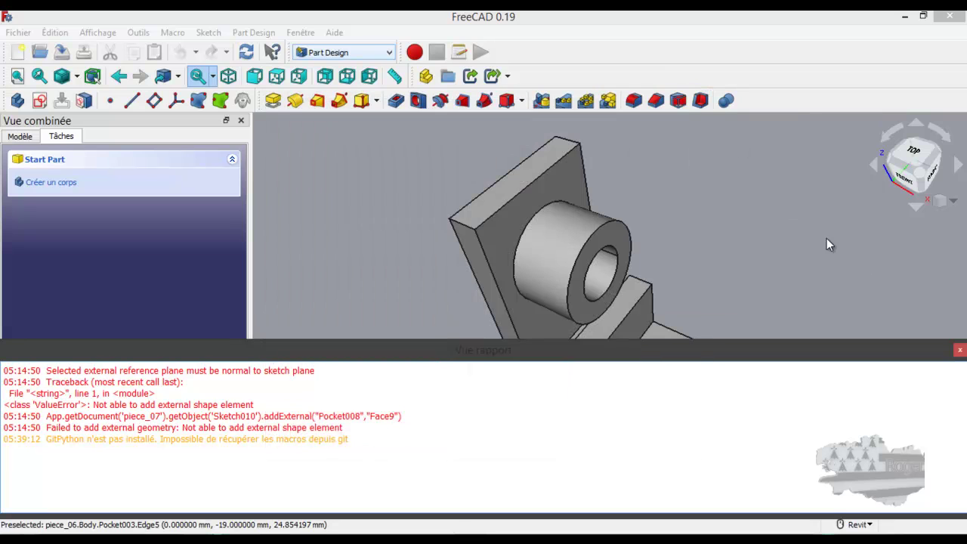
{"action": "left_click", "coordinate": [959, 350]}
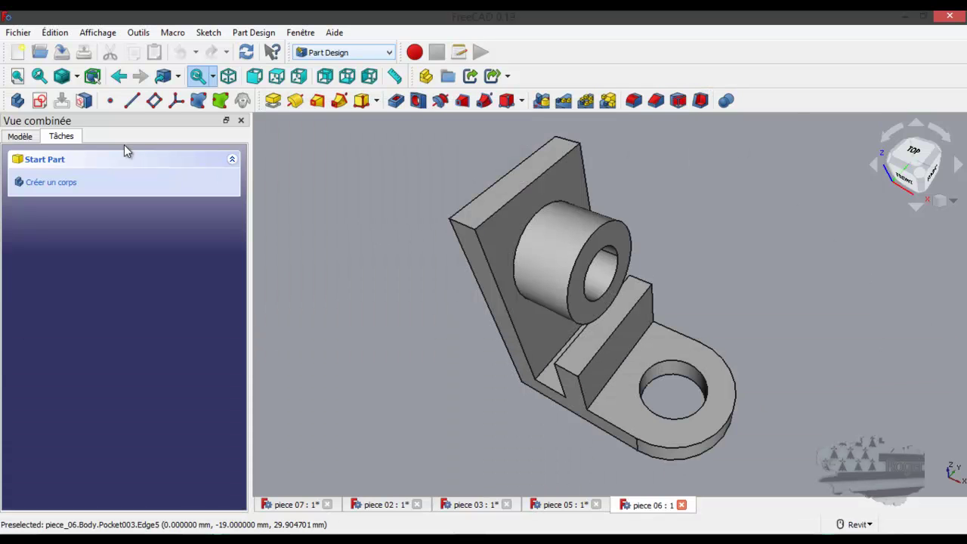
{"action": "left_click", "coordinate": [20, 136]}
{"action": "left_click", "coordinate": [98, 239]}
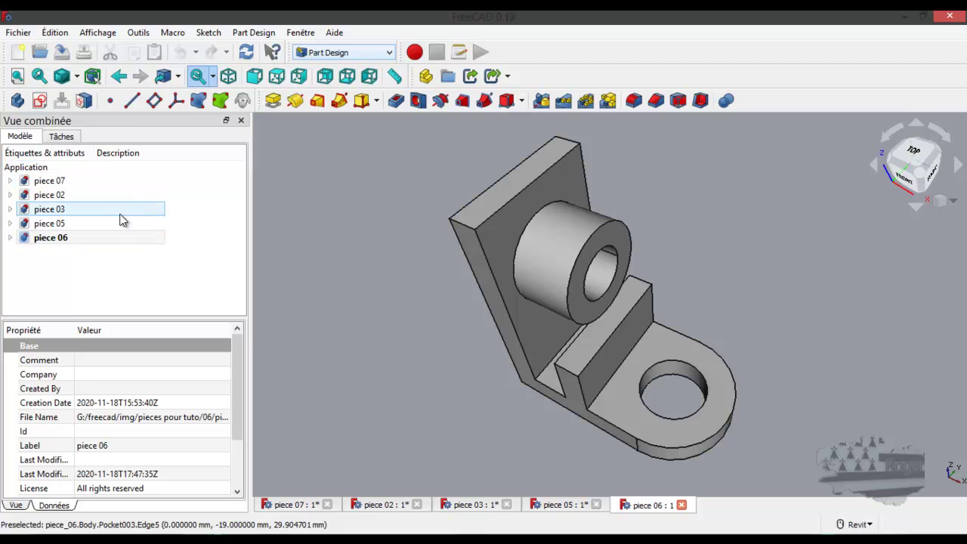
{"action": "left_click", "coordinate": [98, 272]}
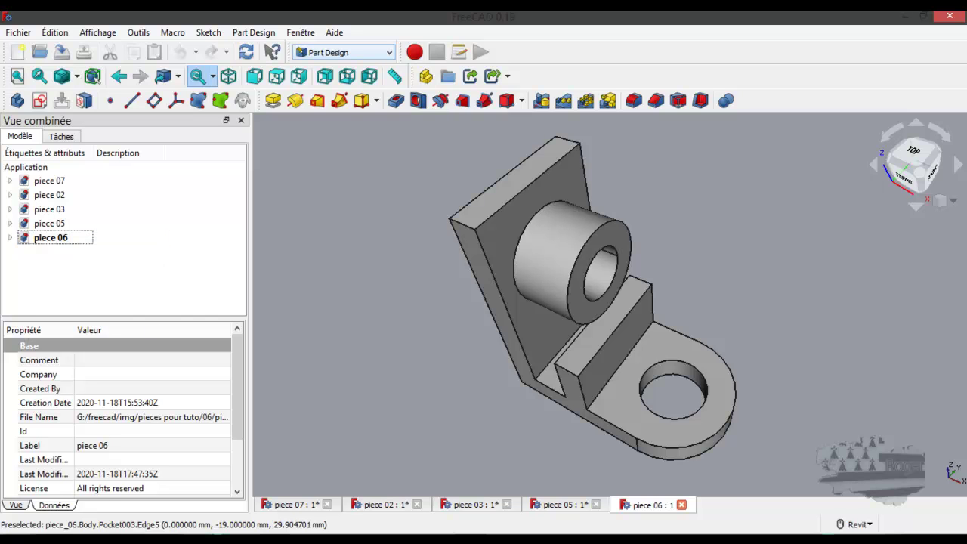
Switch to the img folder in File Explorer, view the drawing 3d-models-and-product-design.jpg and close it
{"action": "key", "text": "alt+Tab"}
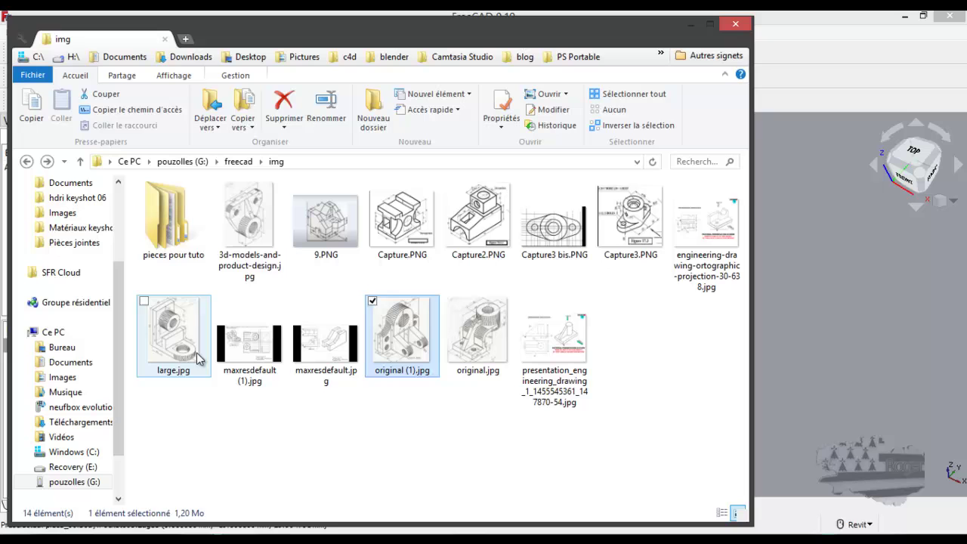
{"action": "left_click", "coordinate": [249, 226]}
{"action": "double_click", "coordinate": [249, 227]}
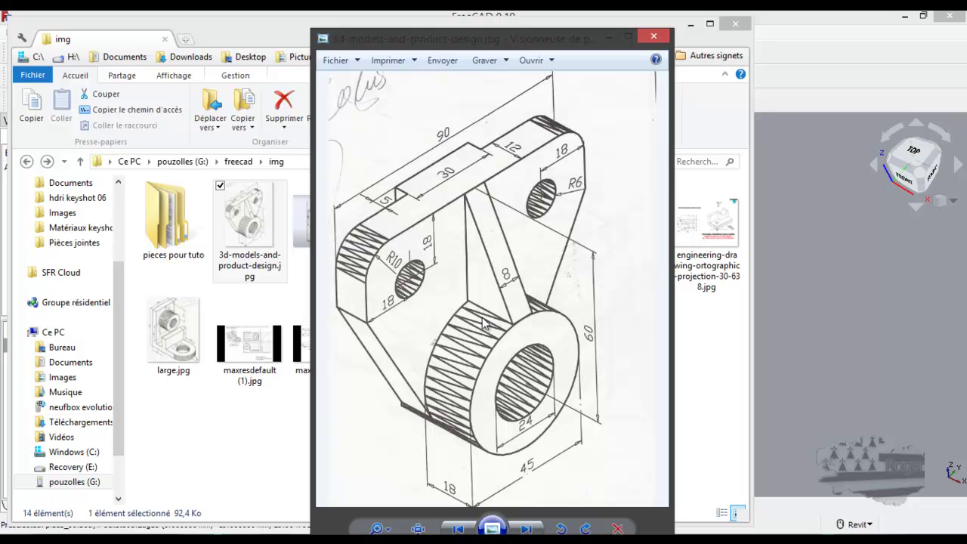
{"action": "left_click", "coordinate": [654, 38]}
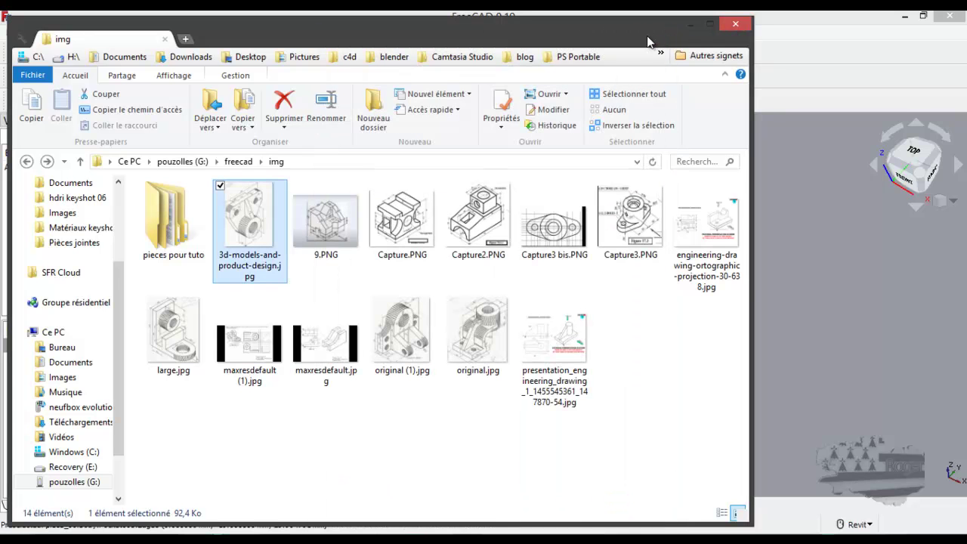
Open folder 01 inside pieces pour tuto and look through its sketch step images and final.PNG
{"action": "double_click", "coordinate": [173, 236]}
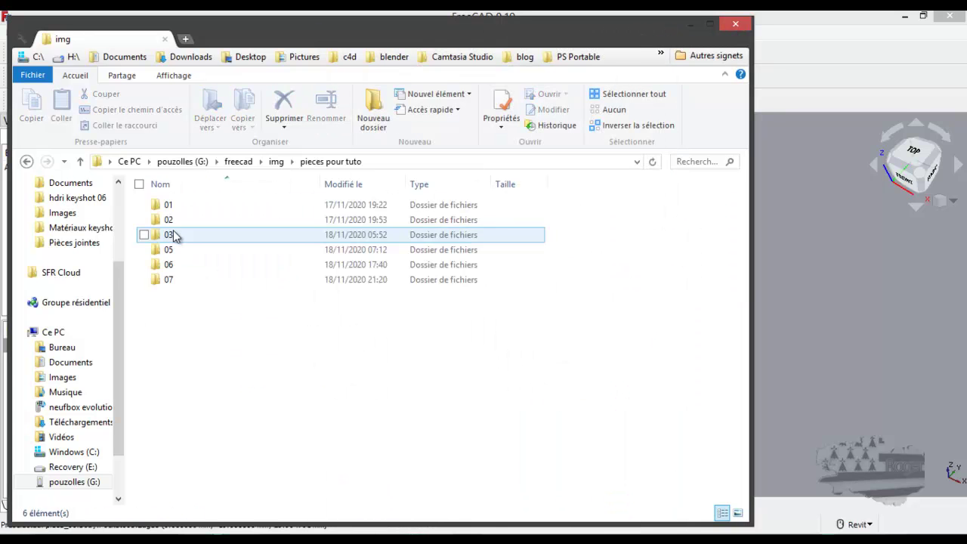
{"action": "double_click", "coordinate": [170, 204]}
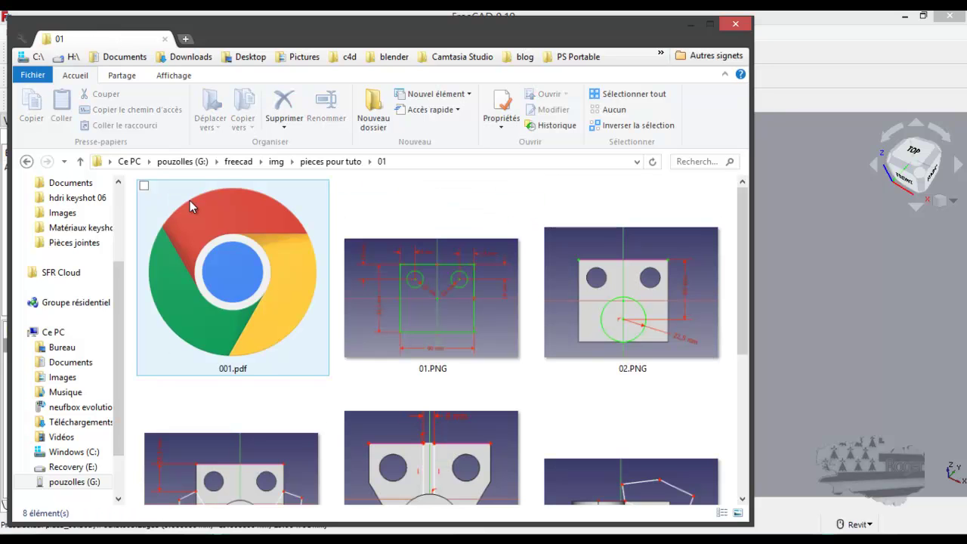
{"action": "scroll", "coordinate": [397, 200], "scroll_direction": "down", "scroll_amount": 3}
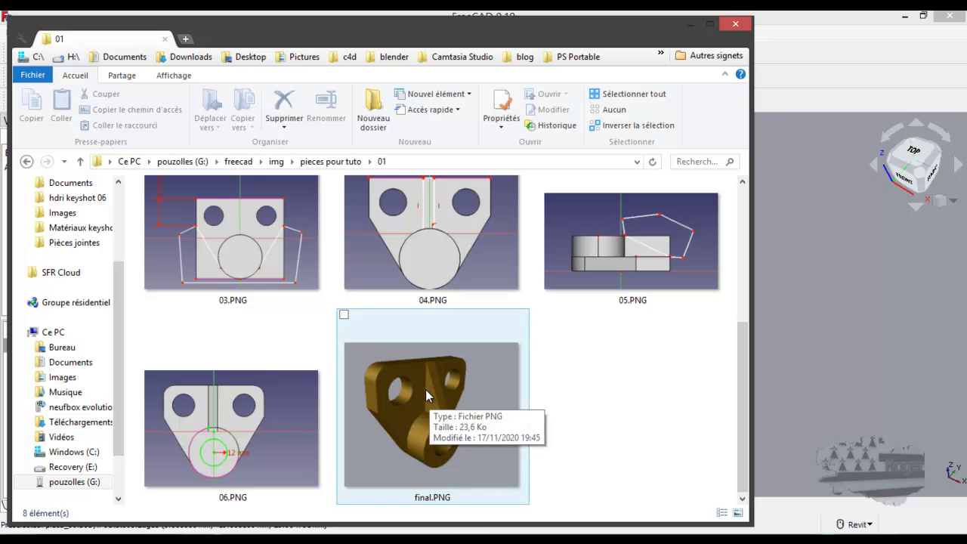
{"action": "scroll", "coordinate": [425, 389], "scroll_direction": "up", "scroll_amount": 3}
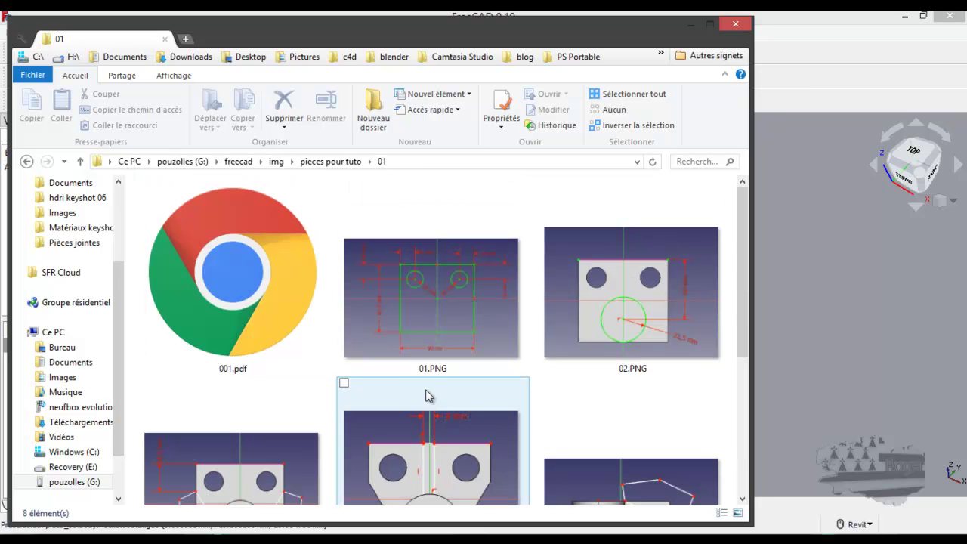
View the dimensioned sketch 01.PNG in a widened photo viewer window and close it
{"action": "double_click", "coordinate": [422, 300]}
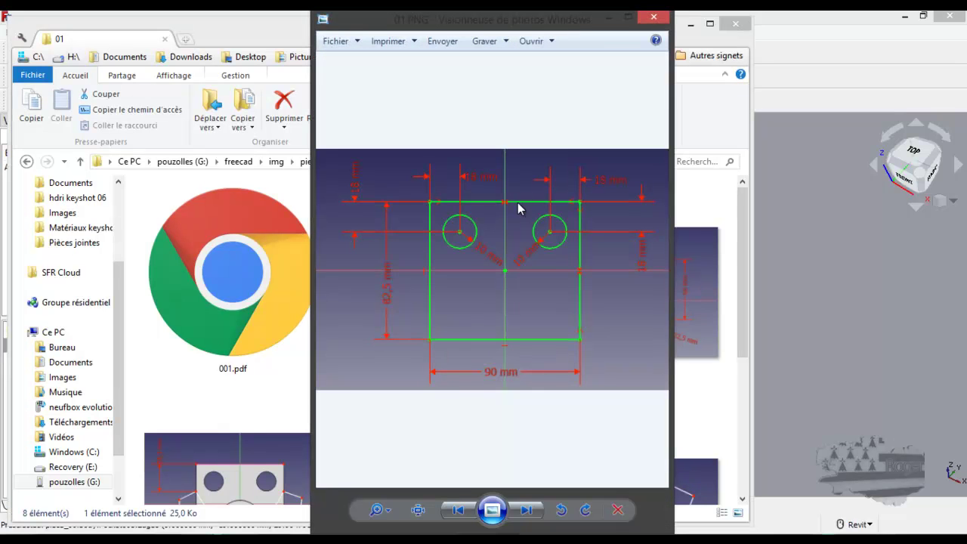
{"action": "left_click_drag", "start_coordinate": [669, 238], "coordinate": [832, 259]}
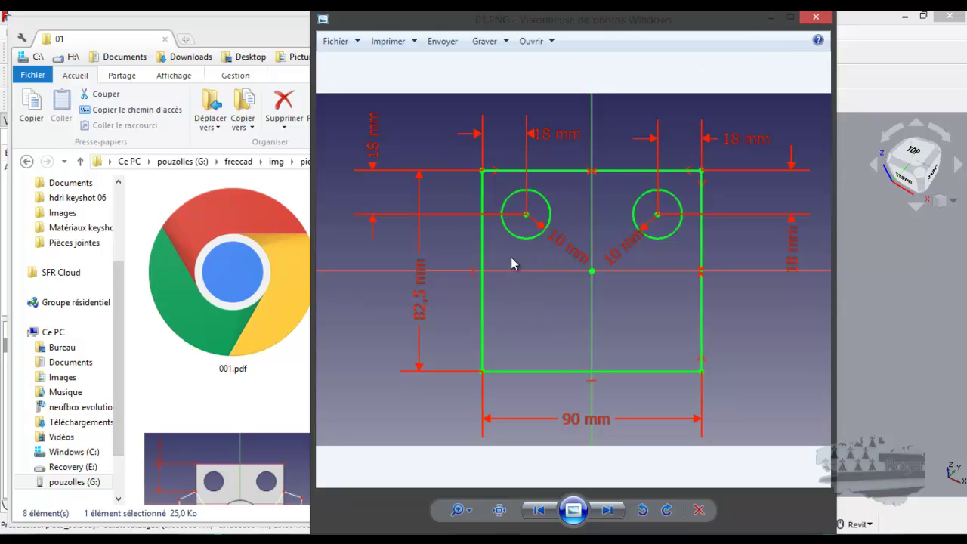
{"action": "left_click", "coordinate": [808, 18]}
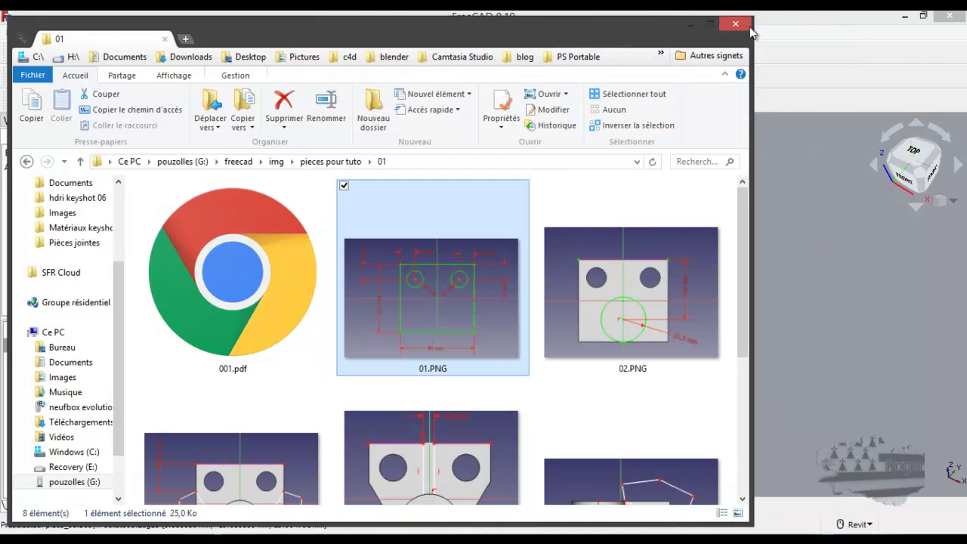
Open 001.pdf, look over the rendered part on its page, and return to folder 01 in File Explorer
{"action": "left_click", "coordinate": [243, 263]}
{"action": "double_click", "coordinate": [244, 263]}
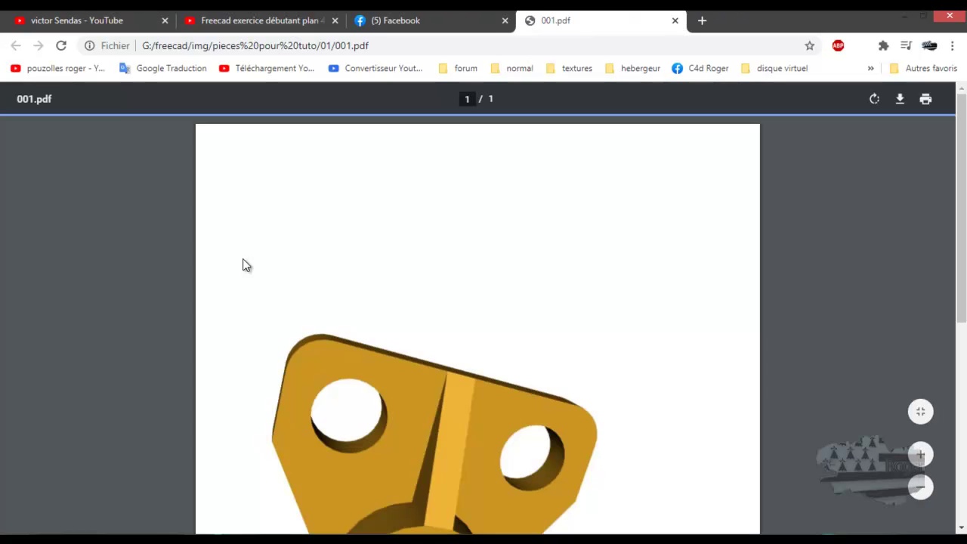
{"action": "scroll", "coordinate": [368, 243], "scroll_direction": "down", "scroll_amount": 3}
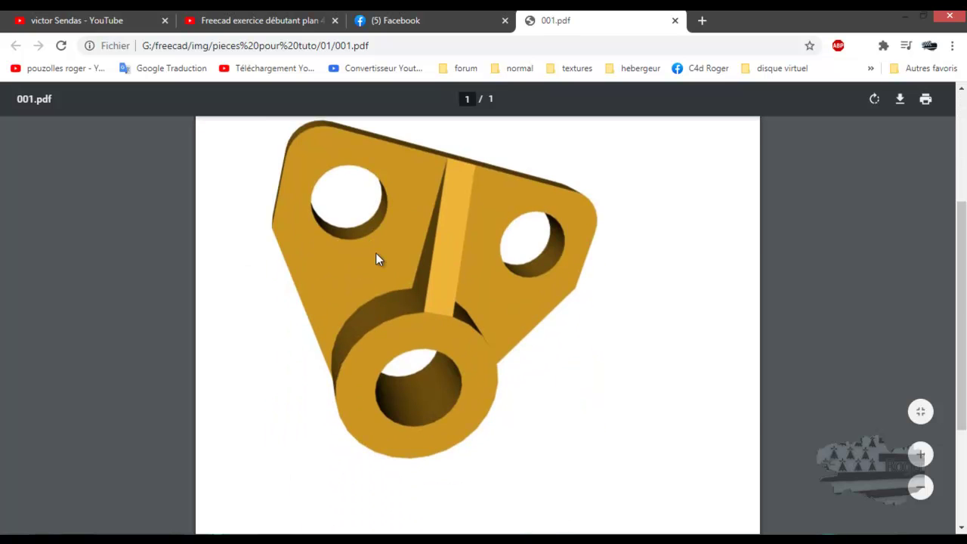
{"action": "scroll", "coordinate": [376, 254], "scroll_direction": "up", "scroll_amount": 1}
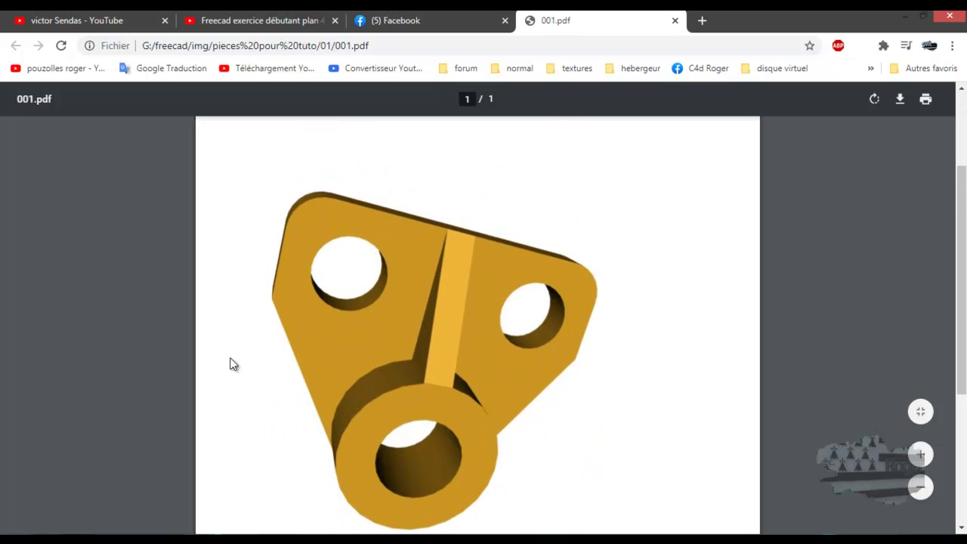
{"action": "left_click", "coordinate": [469, 515]}
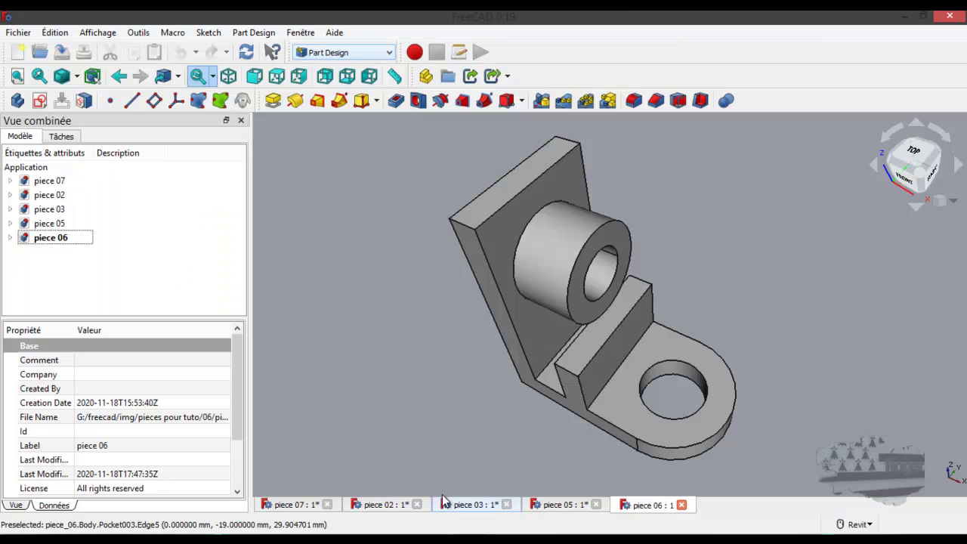
{"action": "left_click", "coordinate": [55, 532]}
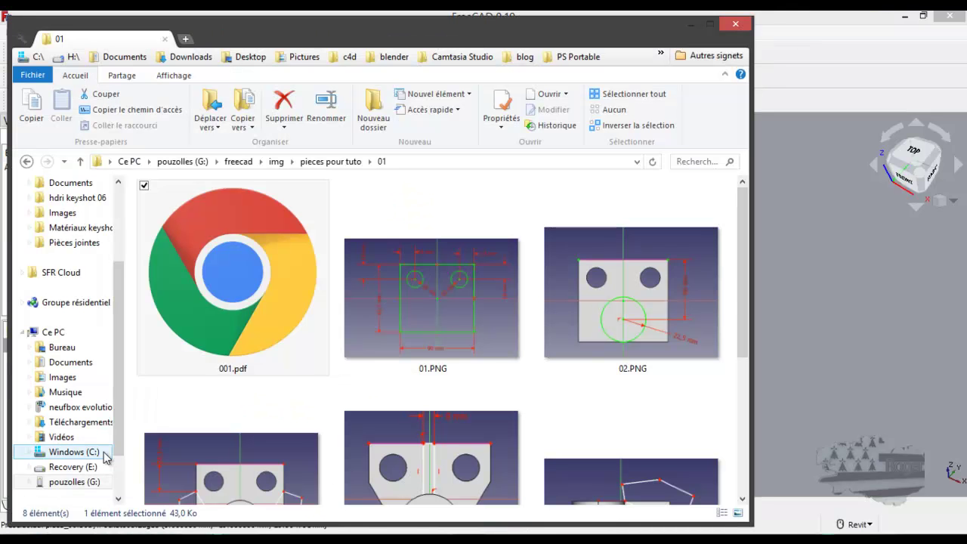
Go up to pieces pour tuto, view the drawing plan piece 06.pdf from folder 06, and return to FreeCAD
{"action": "left_click", "coordinate": [330, 161]}
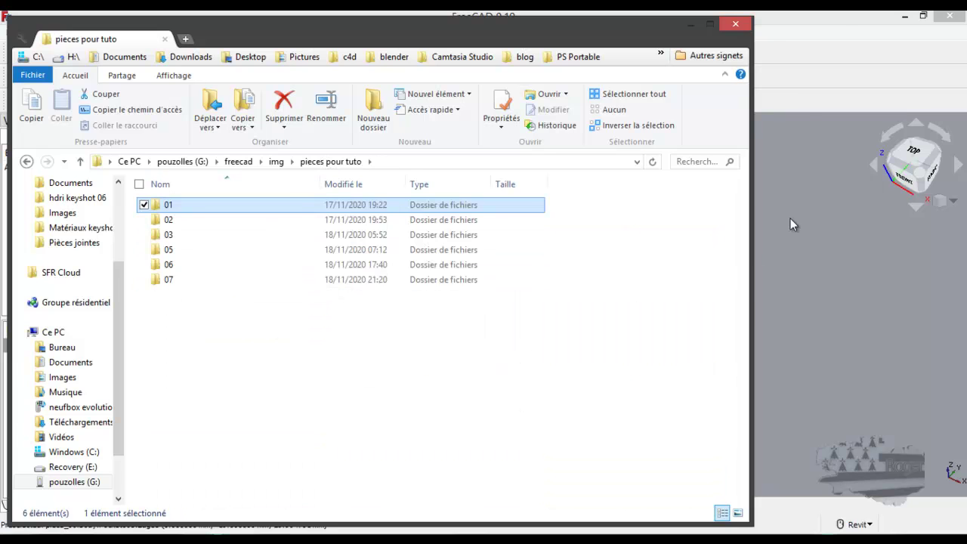
{"action": "left_click", "coordinate": [842, 17]}
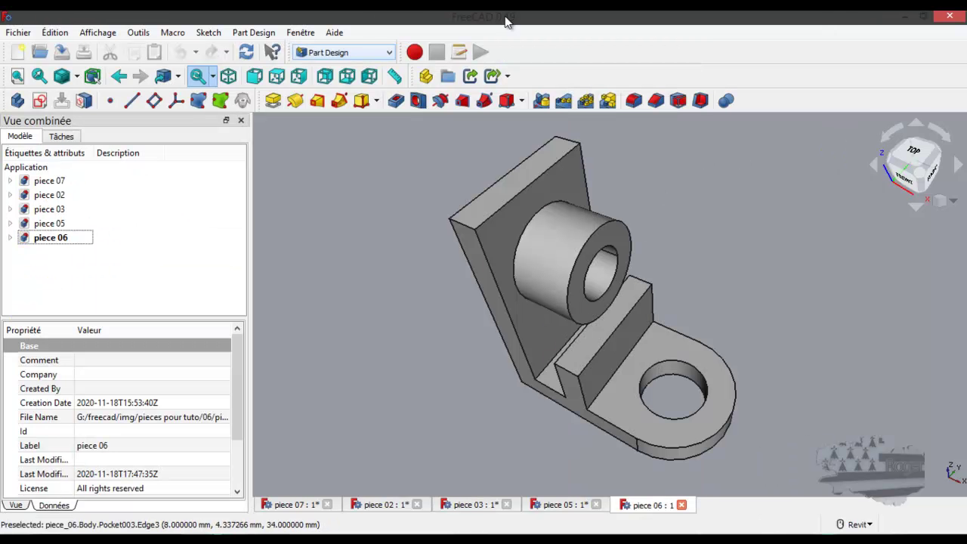
{"action": "key", "text": "alt+Tab"}
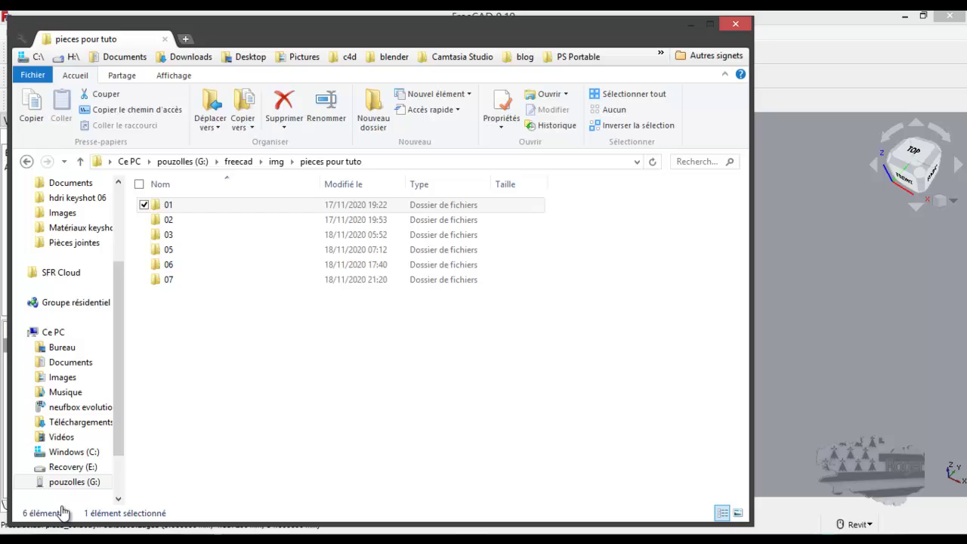
{"action": "double_click", "coordinate": [156, 269]}
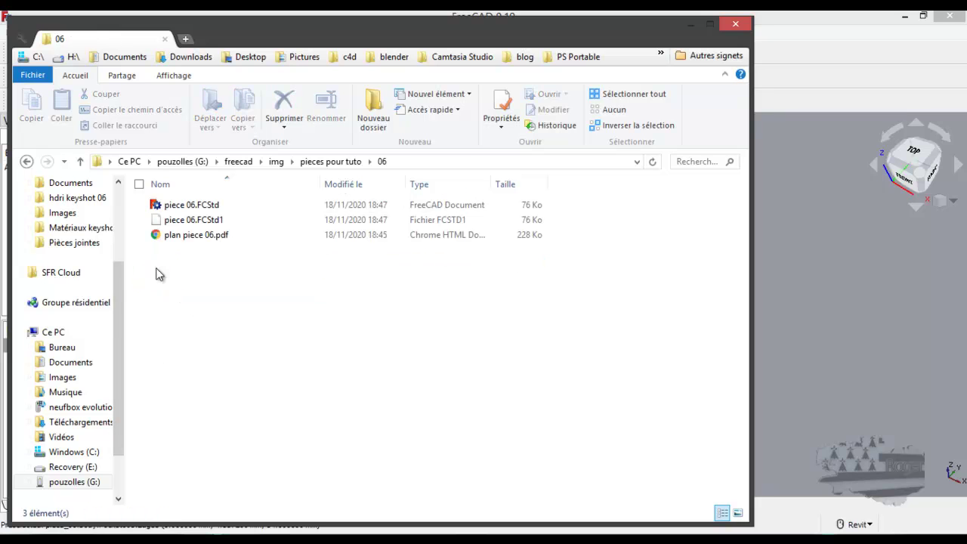
{"action": "double_click", "coordinate": [155, 236]}
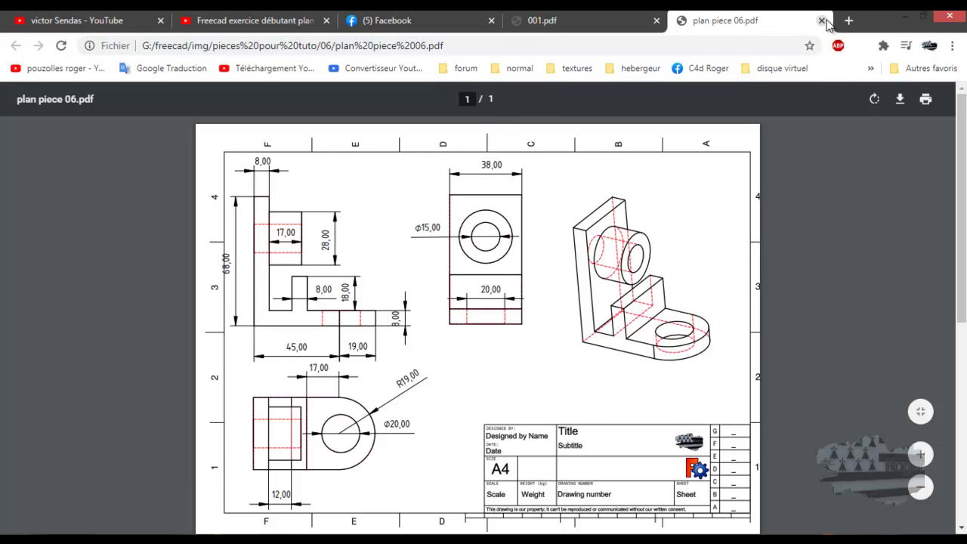
{"action": "left_click", "coordinate": [903, 17]}
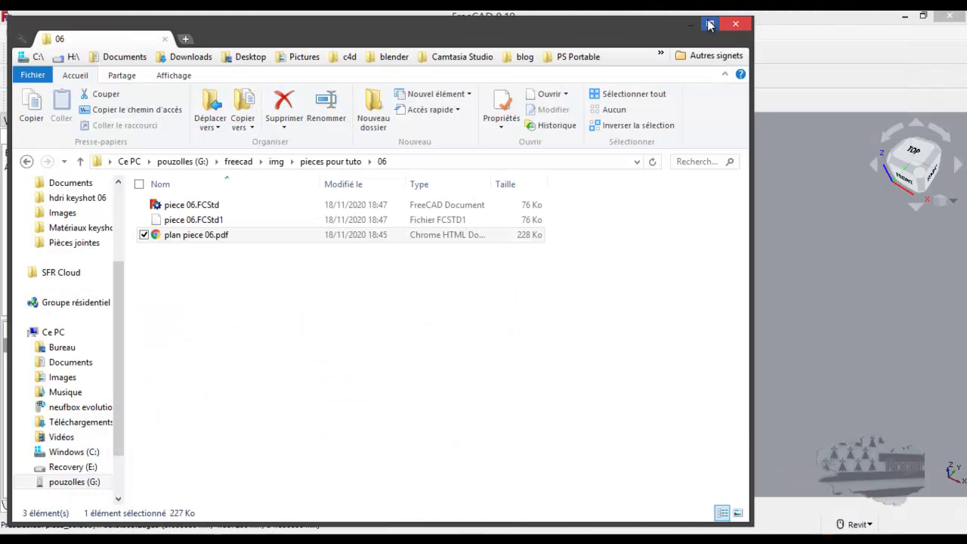
{"action": "left_click", "coordinate": [692, 25]}
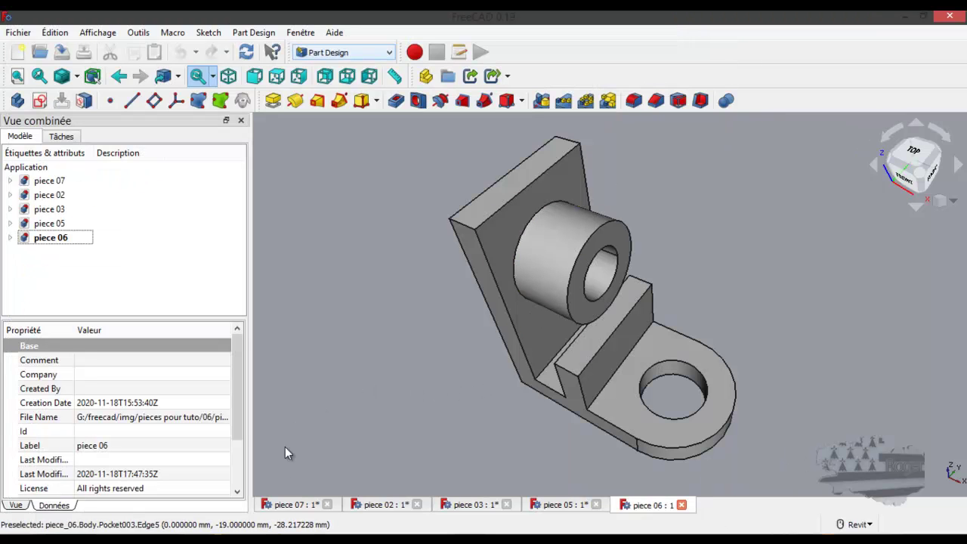
Look through the open documents piece 07, piece 02, piece 03 and piece 05, viewing each part from different angles
{"action": "left_click", "coordinate": [291, 504]}
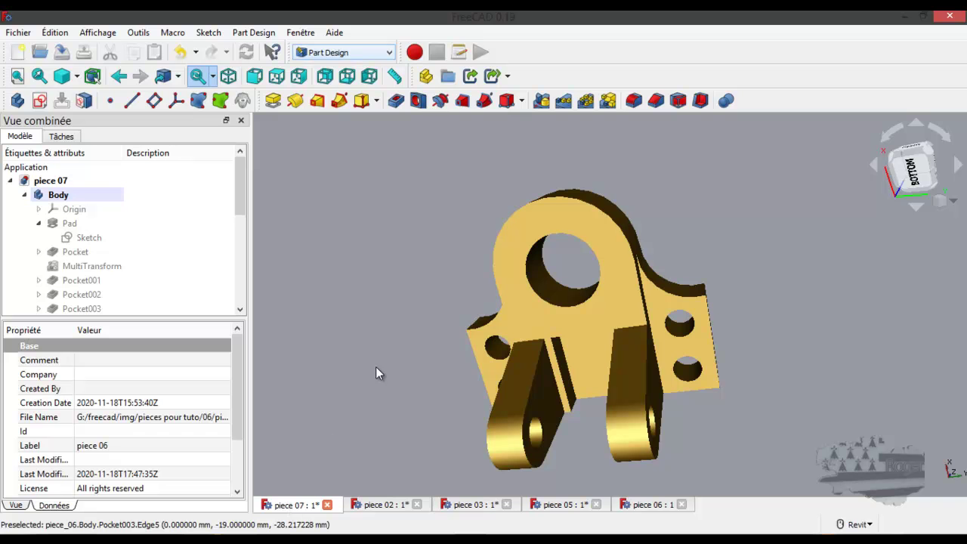
{"action": "middle_click_drag", "start_coordinate": [403, 330], "coordinate": [514, 325], "text": "shift"}
{"action": "left_click", "coordinate": [374, 505]}
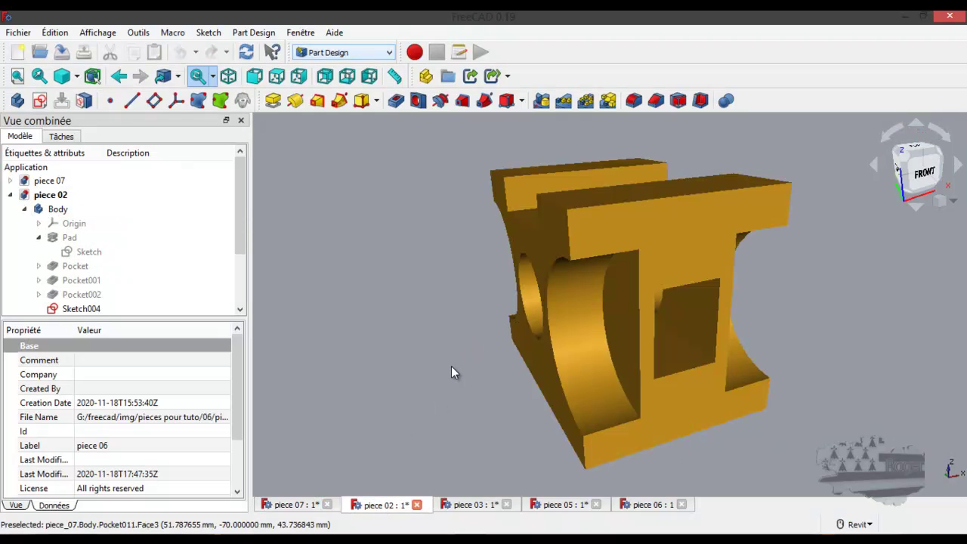
{"action": "middle_click_drag", "start_coordinate": [452, 366], "coordinate": [496, 391], "text": "shift"}
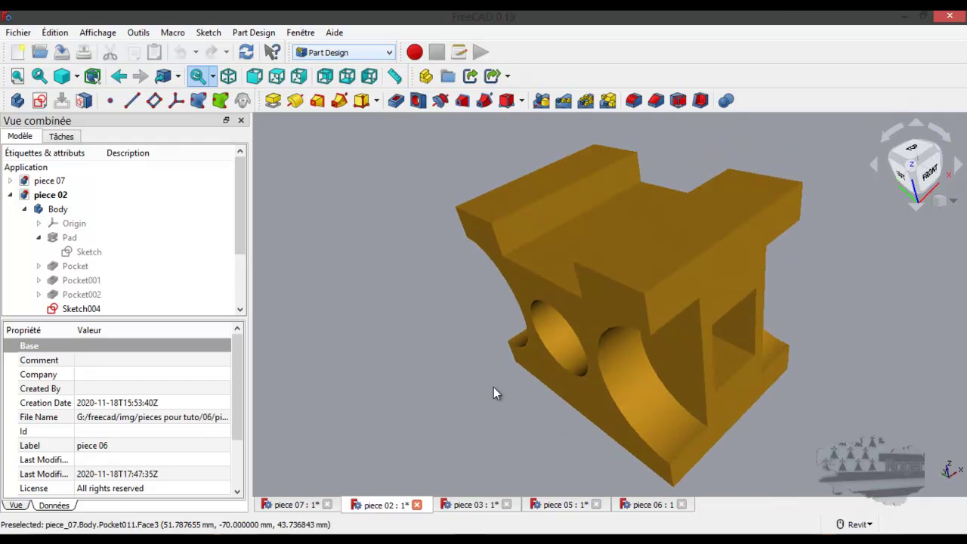
{"action": "left_click", "coordinate": [476, 506]}
{"action": "middle_click_drag", "start_coordinate": [669, 350], "coordinate": [618, 296], "text": "shift"}
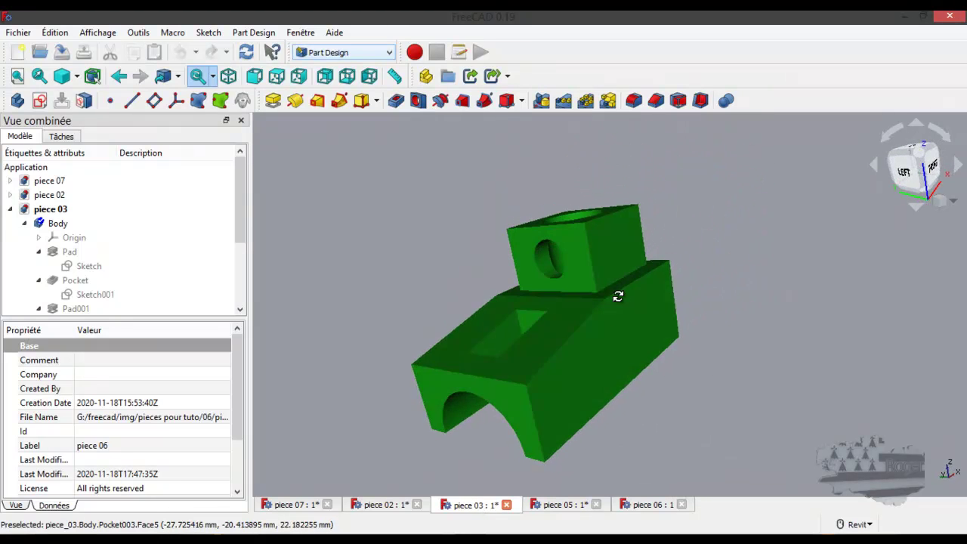
{"action": "left_click", "coordinate": [555, 505]}
{"action": "middle_click_drag", "start_coordinate": [593, 429], "coordinate": [476, 385], "text": "shift"}
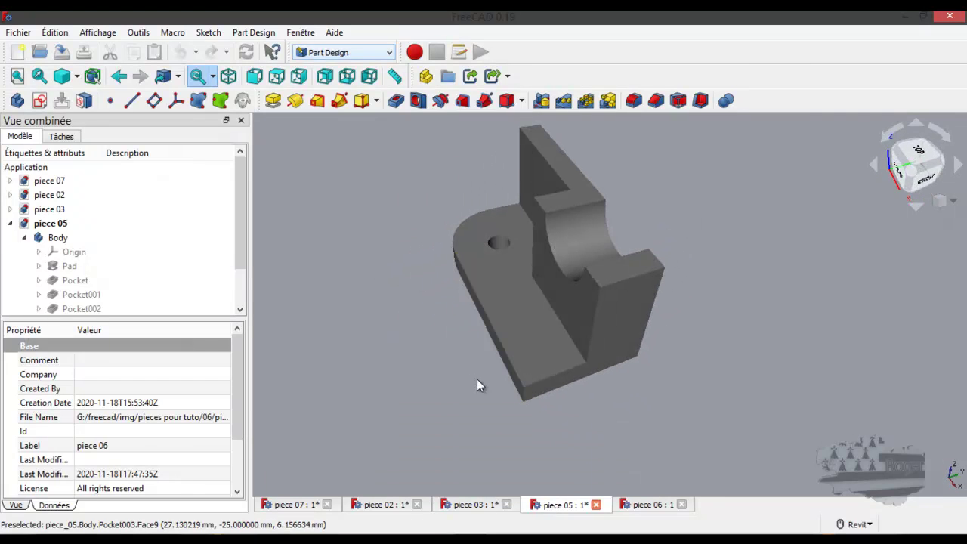
Examine the piece 06 model by demonstrating zooming, rotating and panning with the Revit navigation style
{"action": "left_click", "coordinate": [637, 505]}
{"action": "scroll", "coordinate": [518, 415], "scroll_direction": "up", "scroll_amount": 3}
{"action": "scroll", "coordinate": [518, 415], "scroll_direction": "down", "scroll_amount": 3}
{"action": "middle_click_drag", "start_coordinate": [519, 415], "coordinate": [520, 390], "text": "shift"}
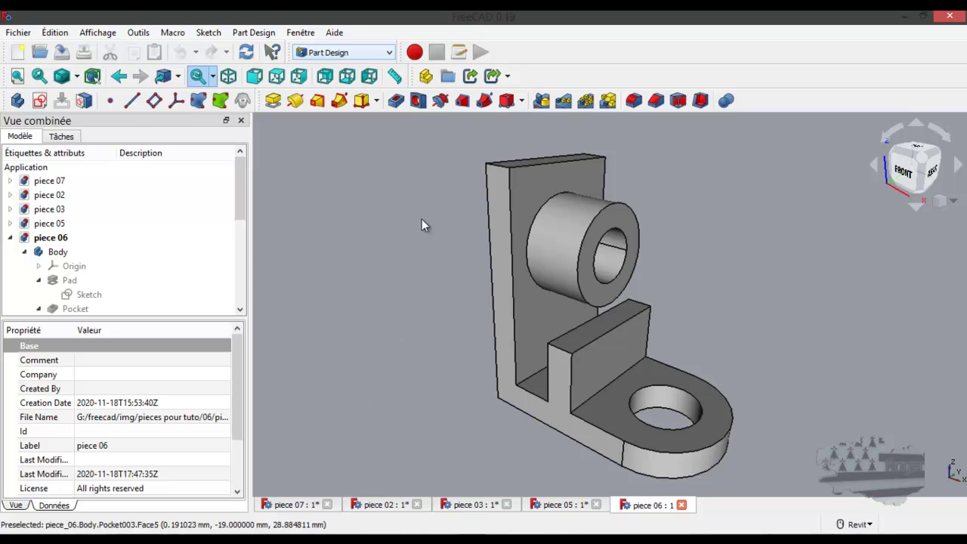
{"action": "mouse_move", "coordinate": [436, 261]}
{"action": "middle_mouse_down"}
{"action": "mouse_move", "coordinate": [669, 244]}
{"action": "mouse_move", "coordinate": [380, 287]}
{"action": "mouse_move", "coordinate": [602, 214]}
{"action": "mouse_move", "coordinate": [428, 282]}
{"action": "mouse_move", "coordinate": [404, 231]}
{"action": "mouse_move", "coordinate": [378, 228]}
{"action": "mouse_move", "coordinate": [441, 279]}
{"action": "middle_mouse_up"}
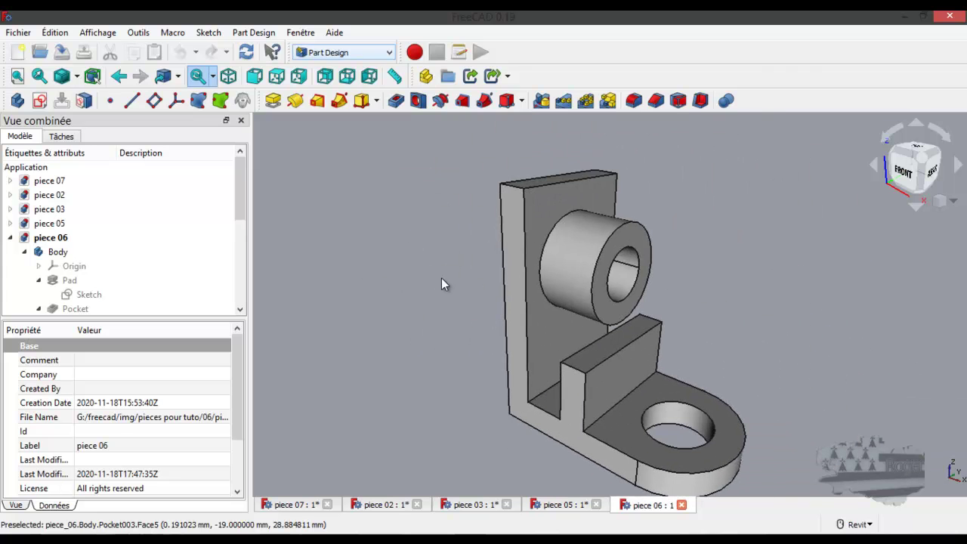
{"action": "scroll", "coordinate": [459, 255], "scroll_direction": "down", "scroll_amount": 3}
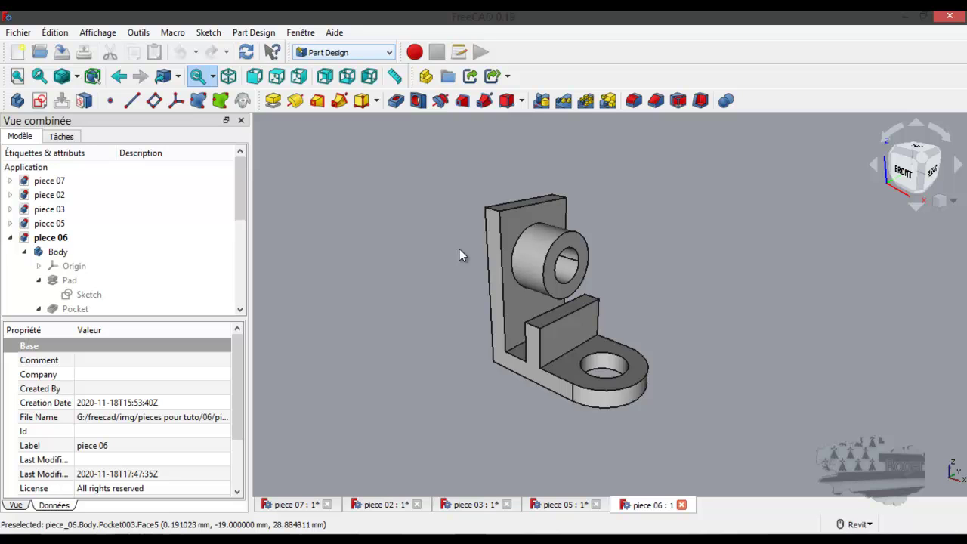
{"action": "scroll", "coordinate": [459, 255], "scroll_direction": "down", "scroll_amount": 3}
{"action": "scroll", "coordinate": [459, 256], "scroll_direction": "up", "scroll_amount": 6}
{"action": "scroll", "coordinate": [459, 256], "scroll_direction": "down", "scroll_amount": 4}
{"action": "scroll", "coordinate": [459, 256], "scroll_direction": "up", "scroll_amount": 4}
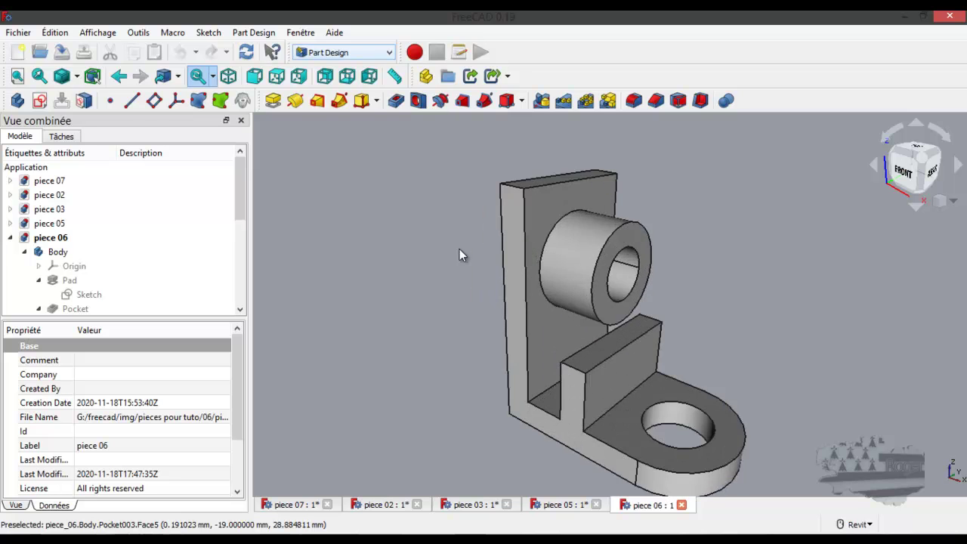
{"action": "scroll", "coordinate": [459, 255], "scroll_direction": "down", "scroll_amount": 1}
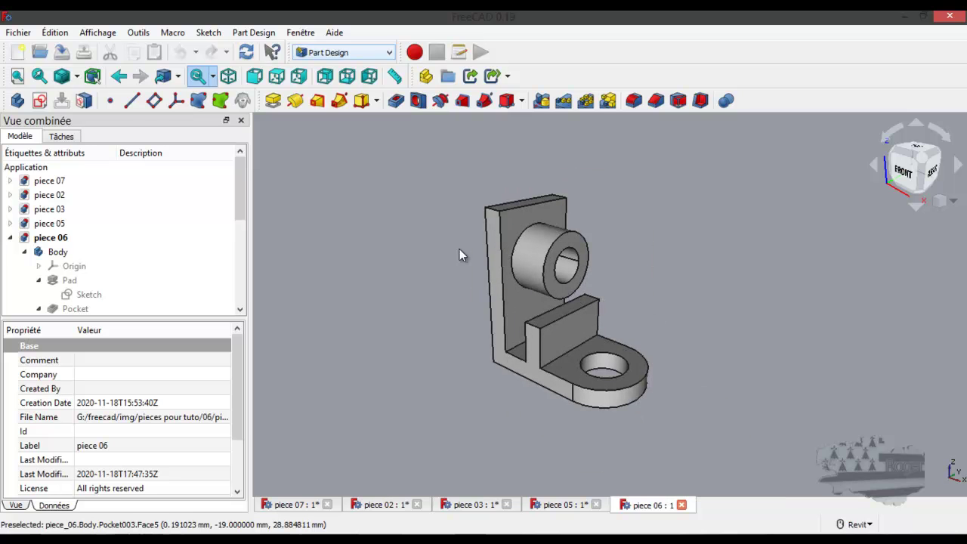
{"action": "middle_click_drag", "start_coordinate": [459, 249], "coordinate": [485, 250], "text": "shift"}
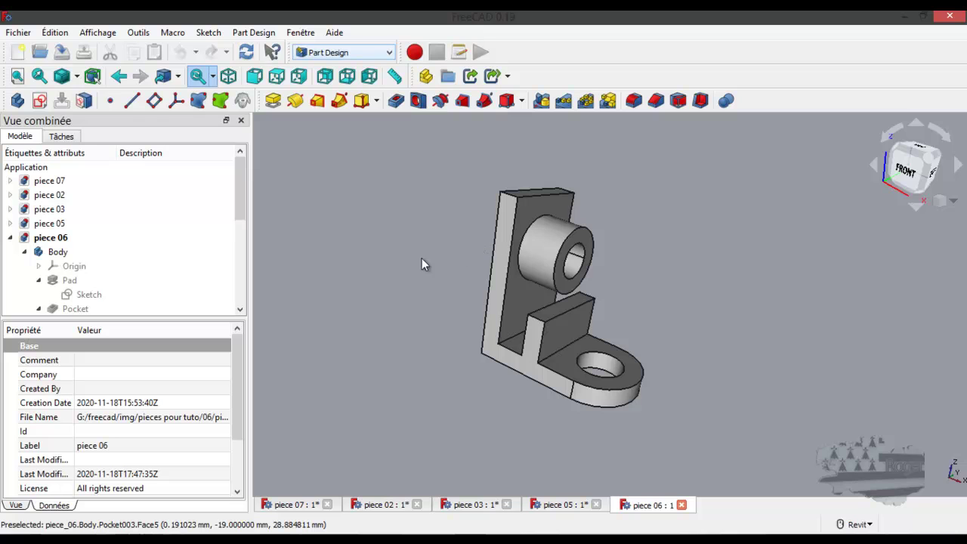
Show the available mouse navigation styles, keep Revit, and rotate piece 06 with it
{"action": "left_click", "coordinate": [861, 524]}
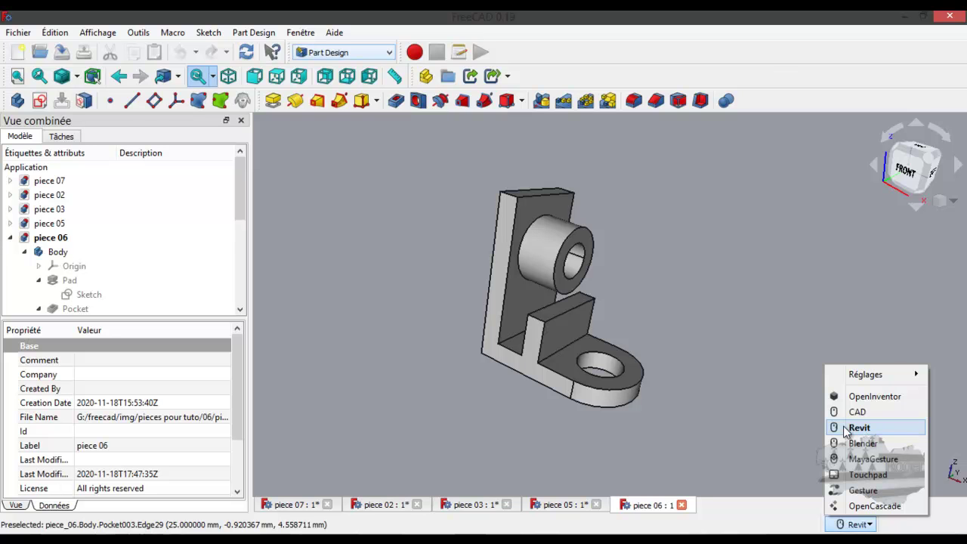
{"action": "left_click", "coordinate": [680, 354]}
{"action": "middle_click_drag", "start_coordinate": [682, 345], "coordinate": [767, 392], "text": "shift"}
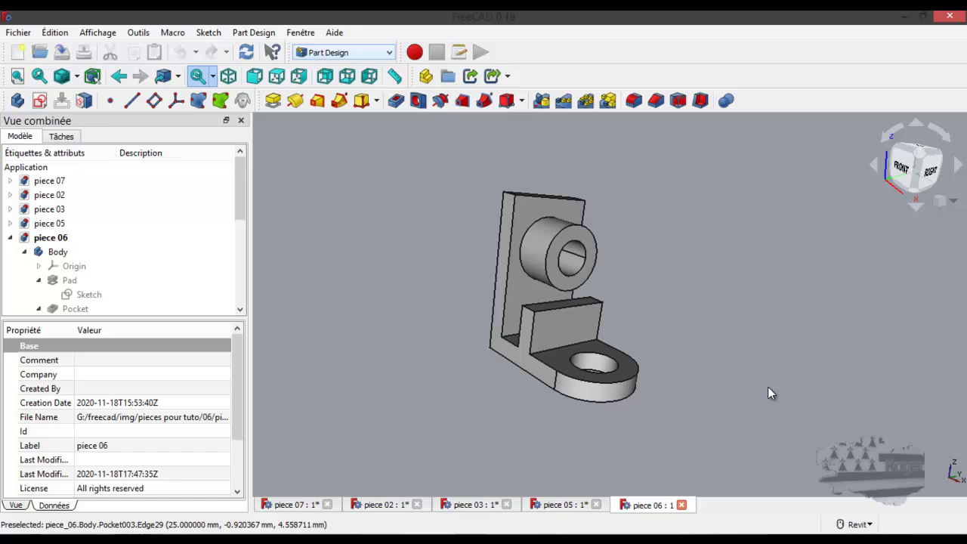
Switch the navigation style to CAD and try panning and rotating piece 06 with it
{"action": "left_click", "coordinate": [870, 521]}
{"action": "left_click", "coordinate": [872, 415]}
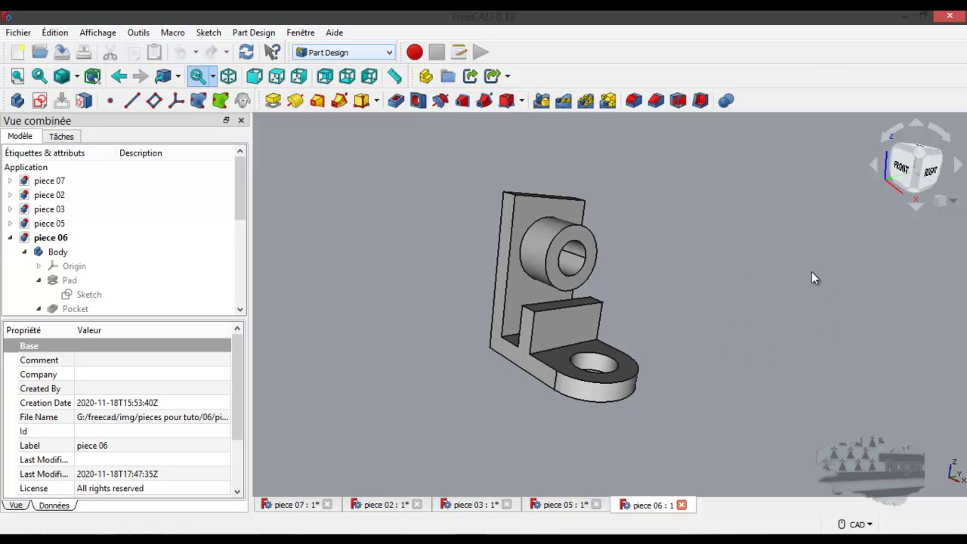
{"action": "middle_click_drag", "start_coordinate": [732, 294], "coordinate": [688, 302]}
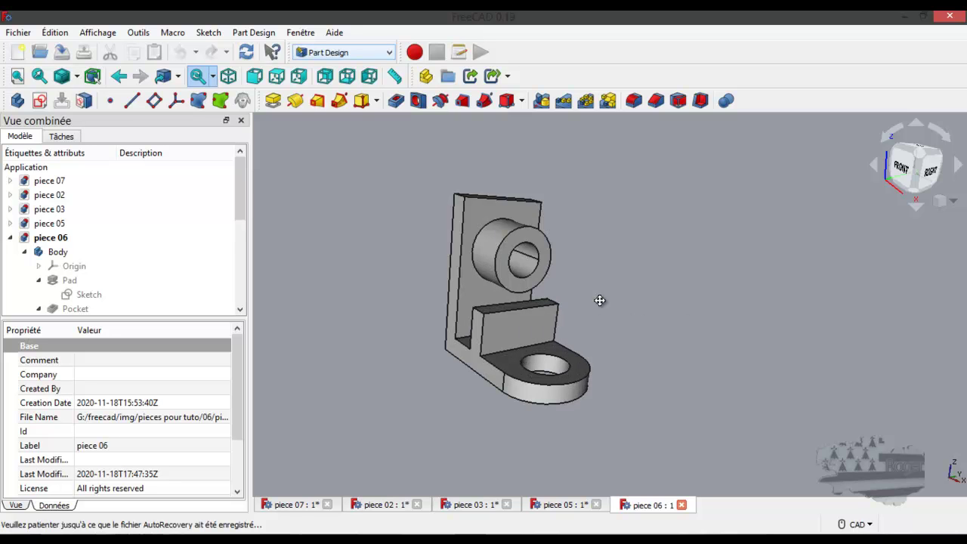
{"action": "mouse_move", "coordinate": [600, 301]}
{"action": "middle_mouse_down"}
{"action": "mouse_move", "coordinate": [647, 289]}
{"action": "mouse_move", "coordinate": [712, 318]}
{"action": "mouse_move", "coordinate": [647, 371]}
{"action": "mouse_move", "coordinate": [566, 321]}
{"action": "mouse_move", "coordinate": [604, 360]}
{"action": "mouse_move", "coordinate": [511, 328]}
{"action": "mouse_move", "coordinate": [669, 304]}
{"action": "mouse_move", "coordinate": [604, 317]}
{"action": "middle_mouse_up"}
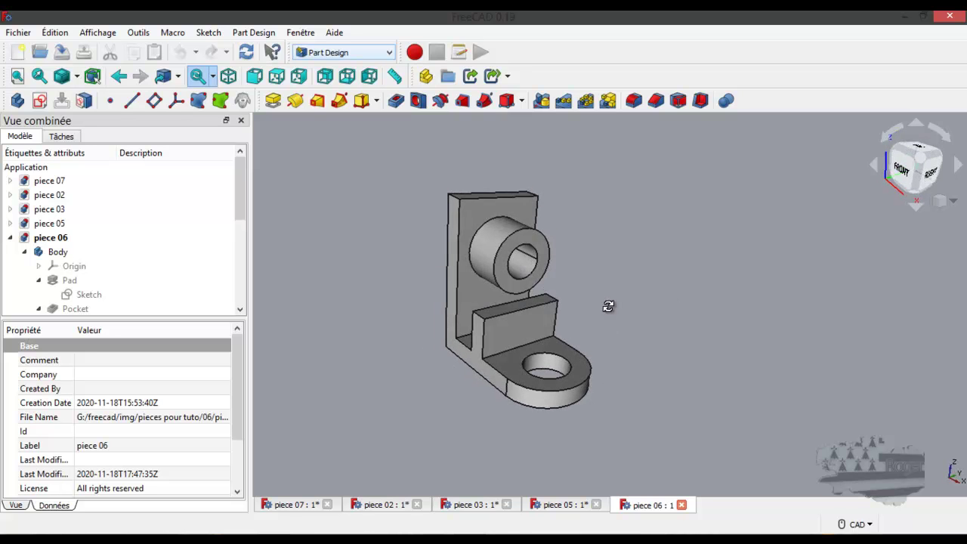
{"action": "mouse_move", "coordinate": [608, 305]}
{"action": "middle_mouse_down"}
{"action": "mouse_move", "coordinate": [703, 300]}
{"action": "mouse_move", "coordinate": [627, 364]}
{"action": "mouse_move", "coordinate": [607, 272]}
{"action": "mouse_move", "coordinate": [752, 292]}
{"action": "mouse_move", "coordinate": [852, 327]}
{"action": "mouse_move", "coordinate": [596, 322]}
{"action": "mouse_move", "coordinate": [619, 311]}
{"action": "middle_mouse_up"}
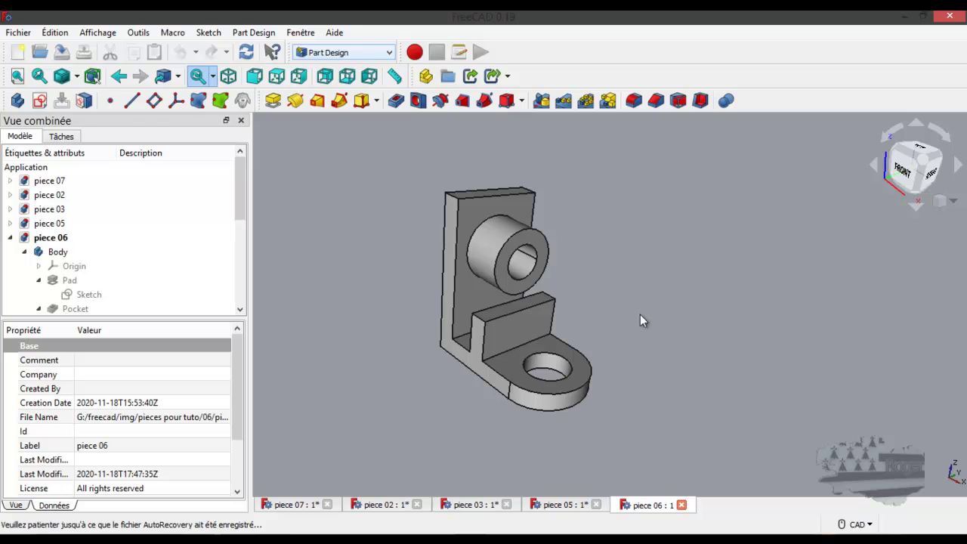
Set the navigation style back to Revit and show the list of navigation styles again
{"action": "left_click", "coordinate": [860, 524]}
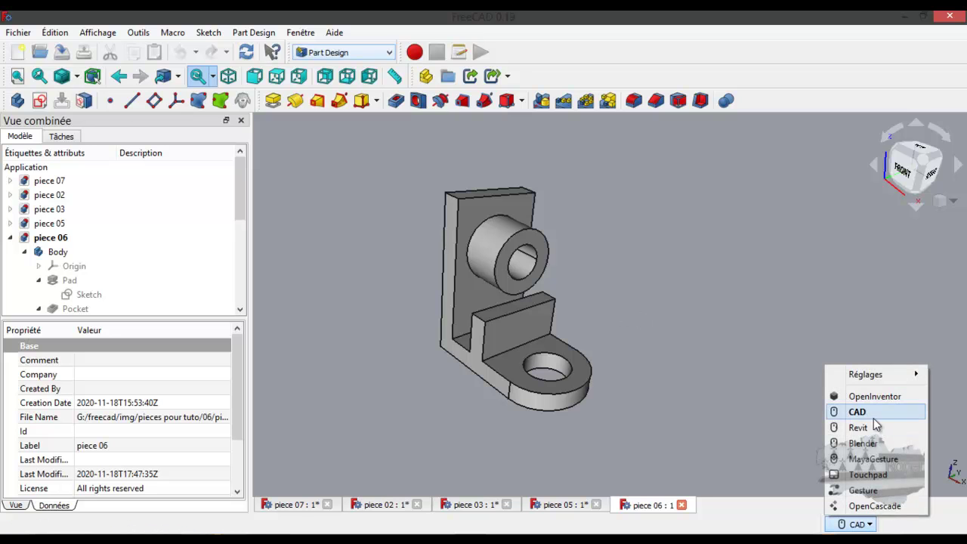
{"action": "left_click", "coordinate": [861, 427]}
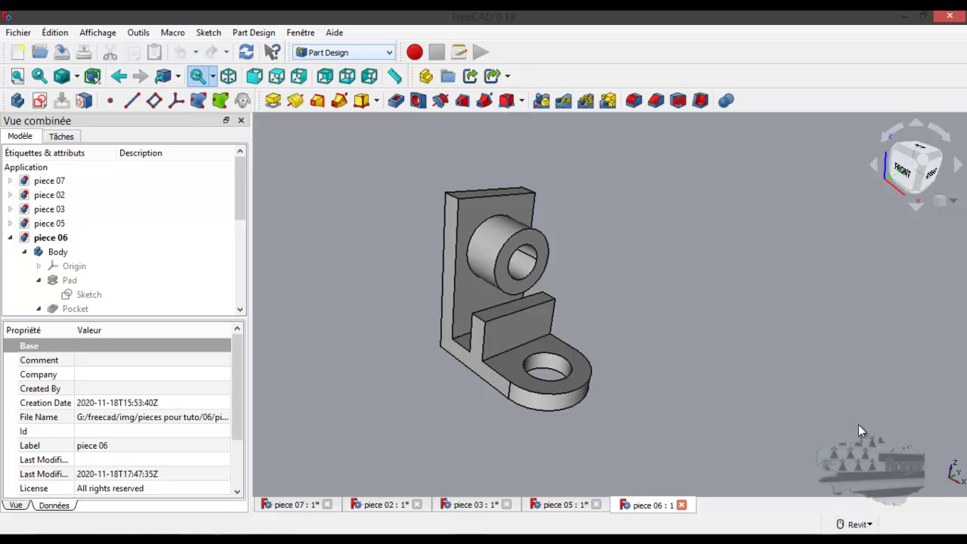
{"action": "left_click", "coordinate": [864, 527]}
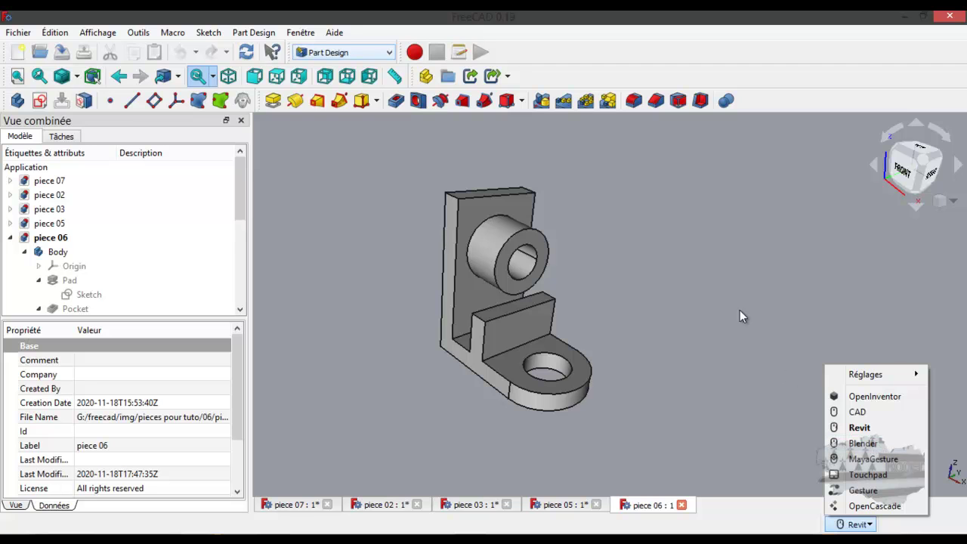
Create a new empty document and add a body to it
{"action": "left_click", "coordinate": [665, 259]}
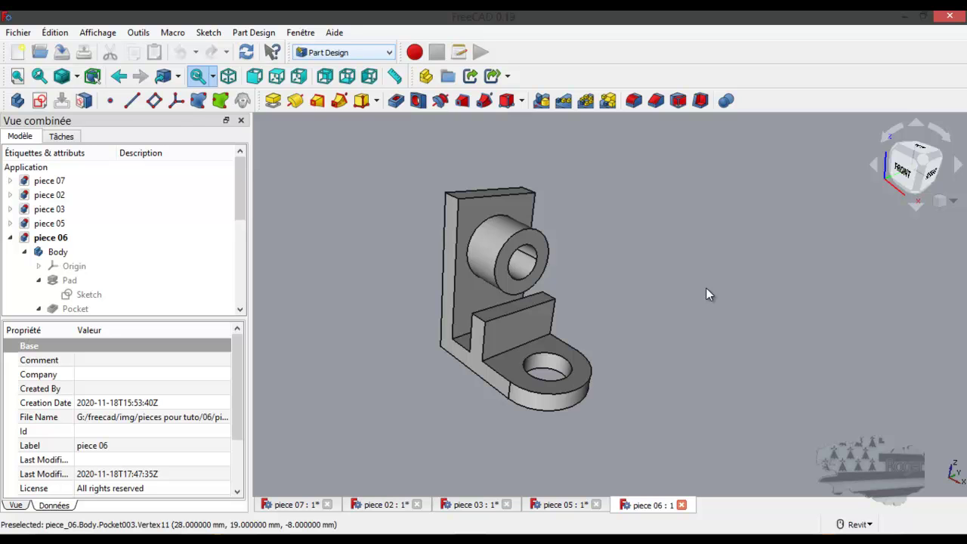
{"action": "left_click", "coordinate": [19, 52]}
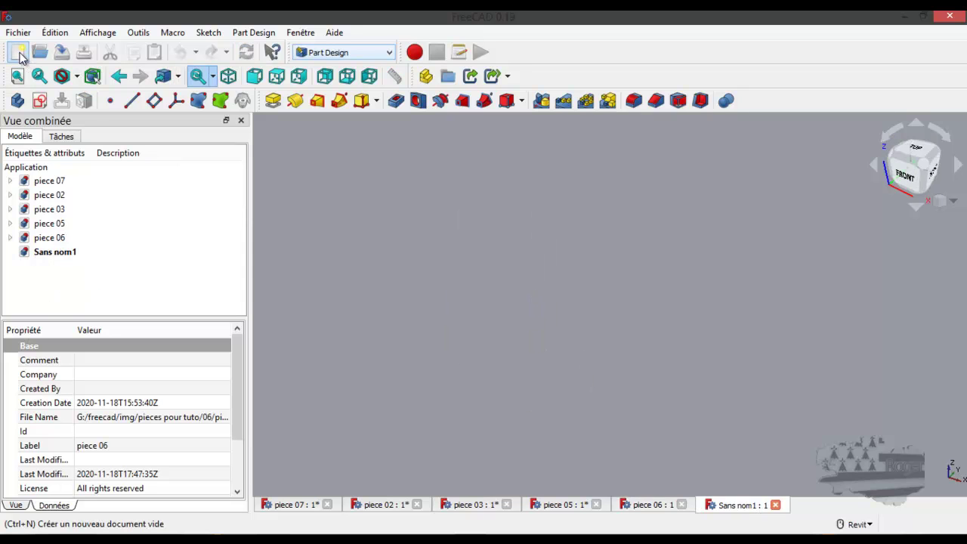
{"action": "left_click", "coordinate": [61, 137]}
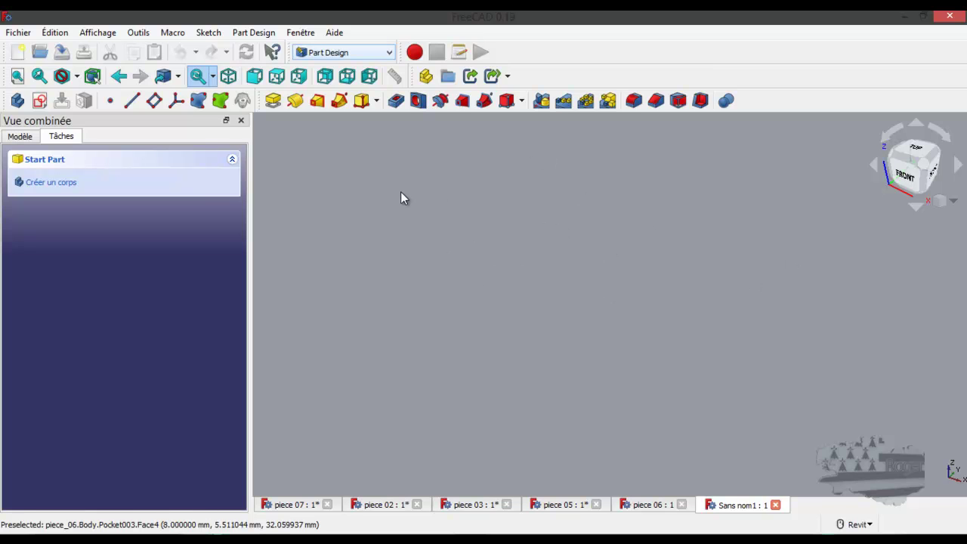
{"action": "left_click", "coordinate": [52, 185]}
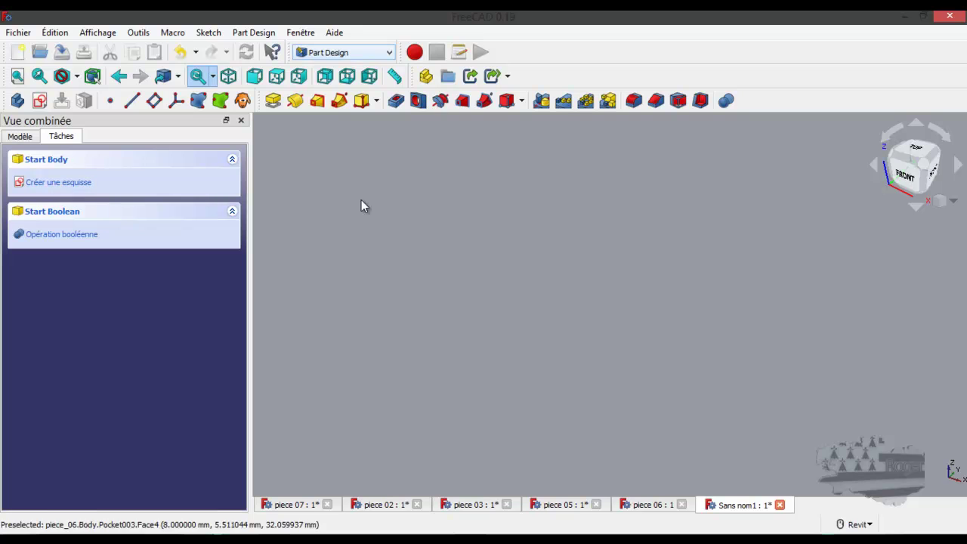
Start a new sketch in the body on the YZ plane
{"action": "left_click", "coordinate": [69, 189]}
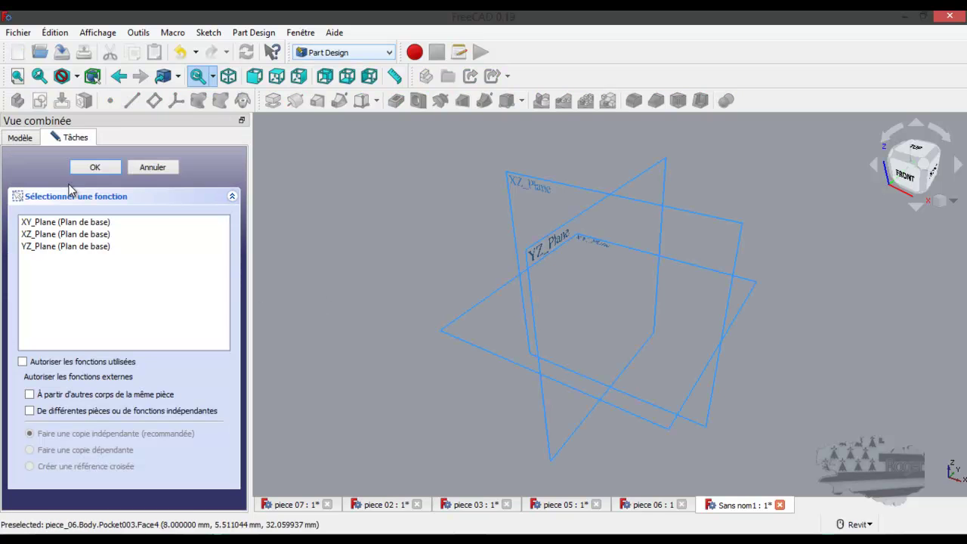
{"action": "middle_click_drag", "start_coordinate": [448, 302], "coordinate": [401, 274], "text": "shift"}
{"action": "left_click", "coordinate": [491, 254]}
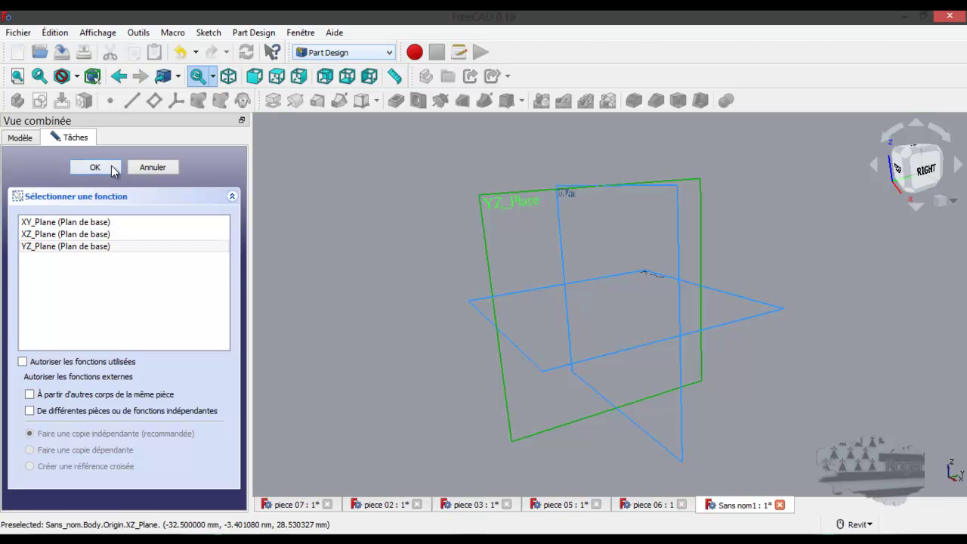
{"action": "left_click", "coordinate": [112, 168]}
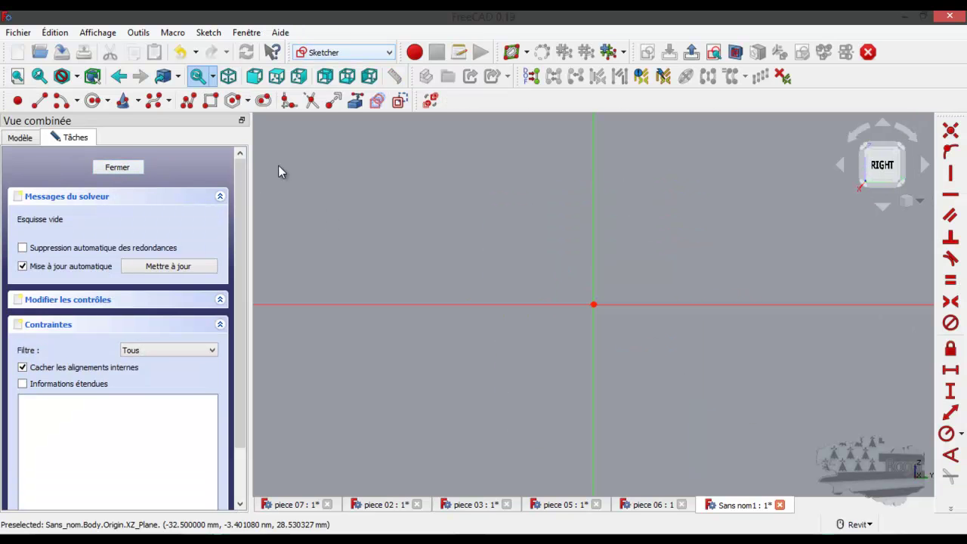
Sketch a rectangle about 91 mm wide enclosing the origin, adjusting its upper-right corner slightly after drawing
{"action": "left_click", "coordinate": [211, 101]}
{"action": "left_click", "coordinate": [428, 204]}
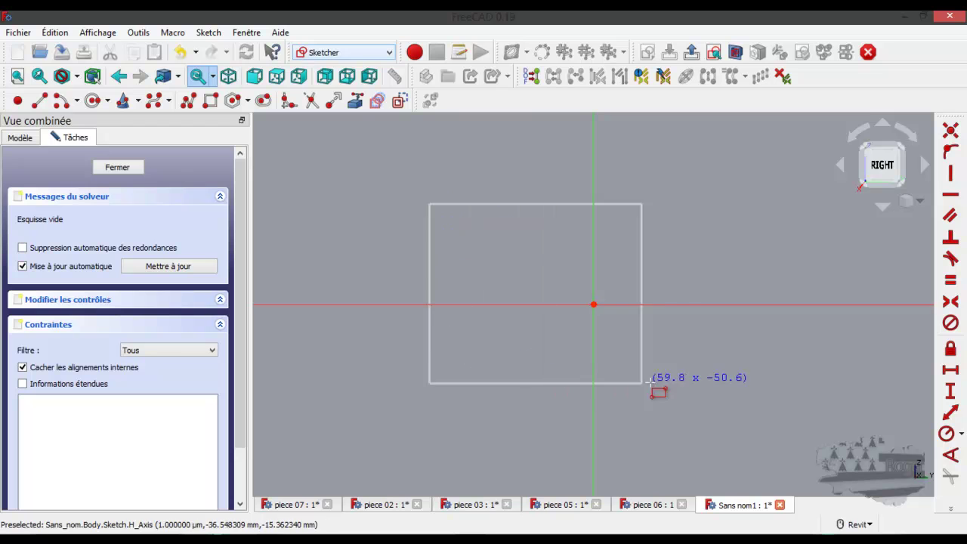
{"action": "left_click", "coordinate": [752, 395]}
{"action": "right_click", "coordinate": [851, 364]}
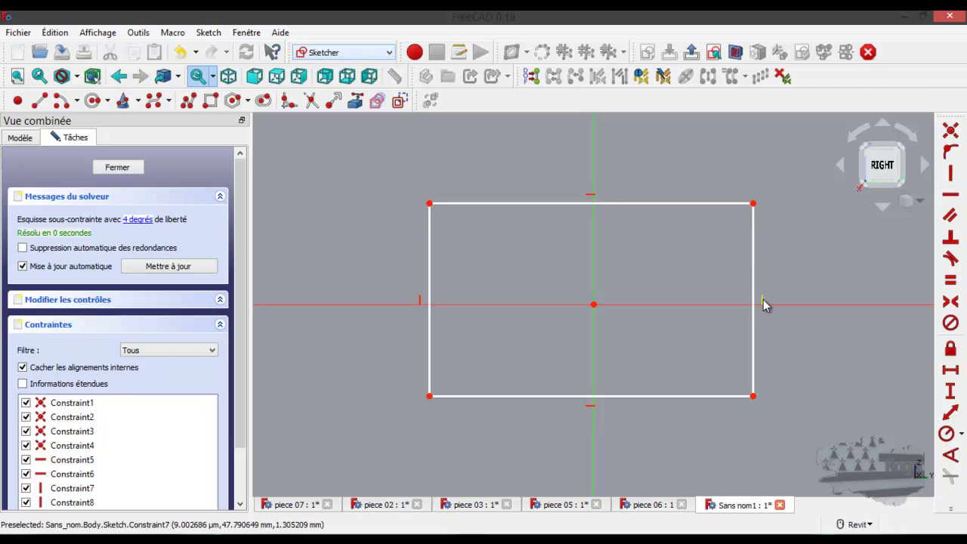
{"action": "mouse_move", "coordinate": [753, 203]}
{"action": "left_mouse_down"}
{"action": "mouse_move", "coordinate": [757, 255]}
{"action": "mouse_move", "coordinate": [757, 174]}
{"action": "mouse_move", "coordinate": [755, 261]}
{"action": "mouse_move", "coordinate": [750, 197]}
{"action": "left_mouse_up"}
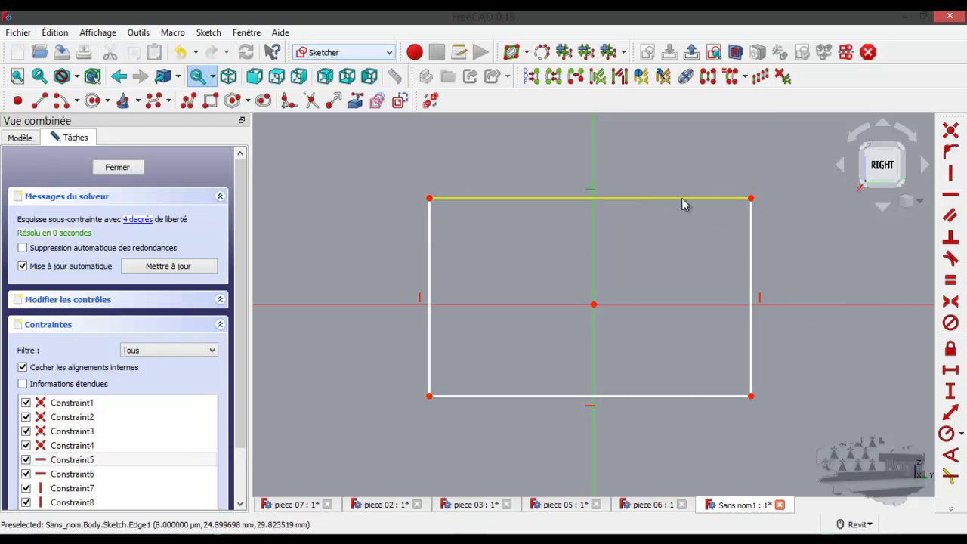
Delete the horizontal constraint from the rectangle's upper edge, try tilting that edge by its right corner, and undo the tilt
{"action": "key", "text": "Delete"}
{"action": "left_click_drag", "start_coordinate": [750, 198], "coordinate": [756, 219]}
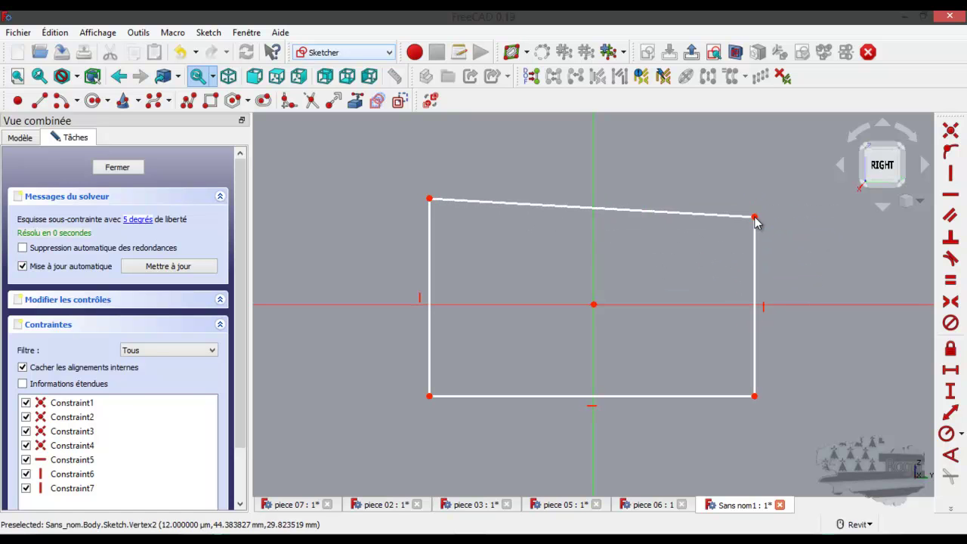
{"action": "key", "text": "ctrl+z"}
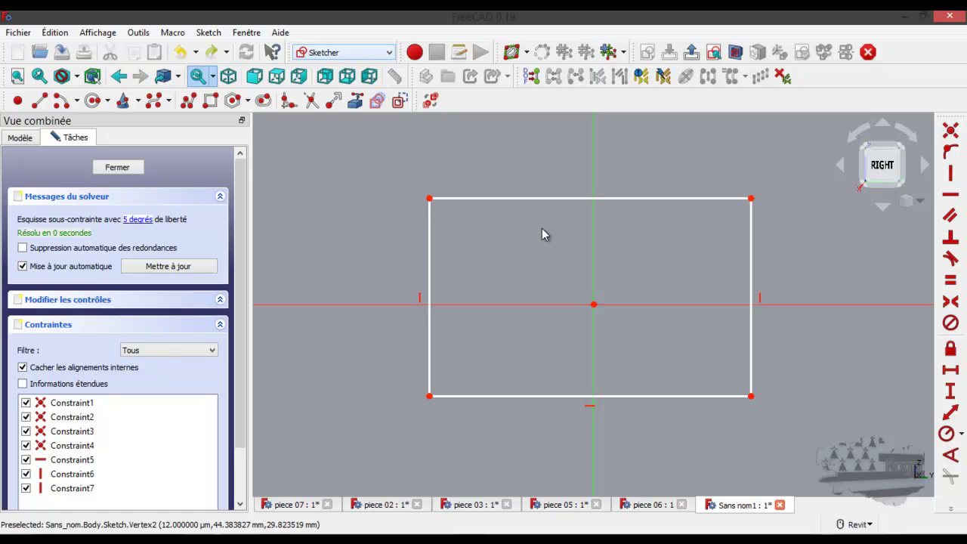
Close the rectangle sketch and start a pad from it with a length of 10 mm
{"action": "left_click", "coordinate": [129, 168]}
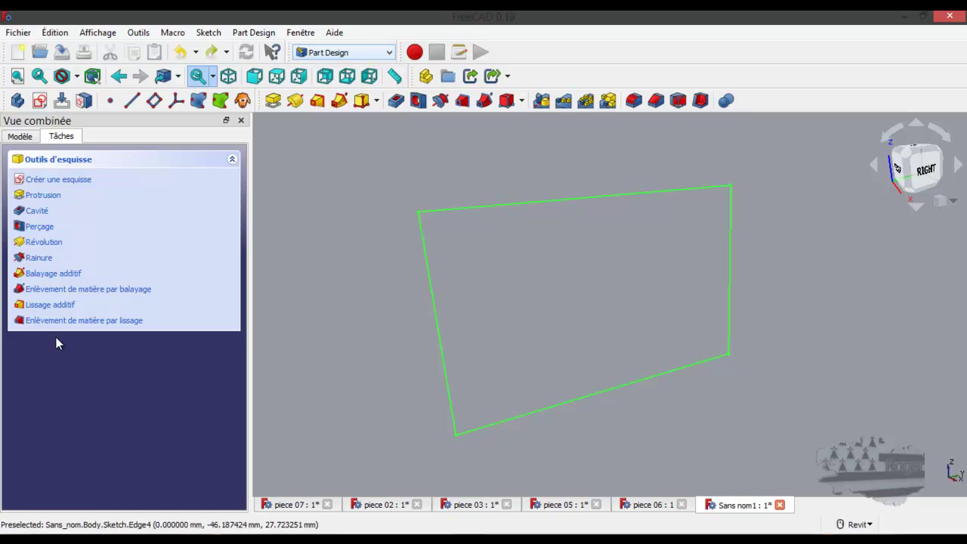
{"action": "left_click", "coordinate": [274, 102]}
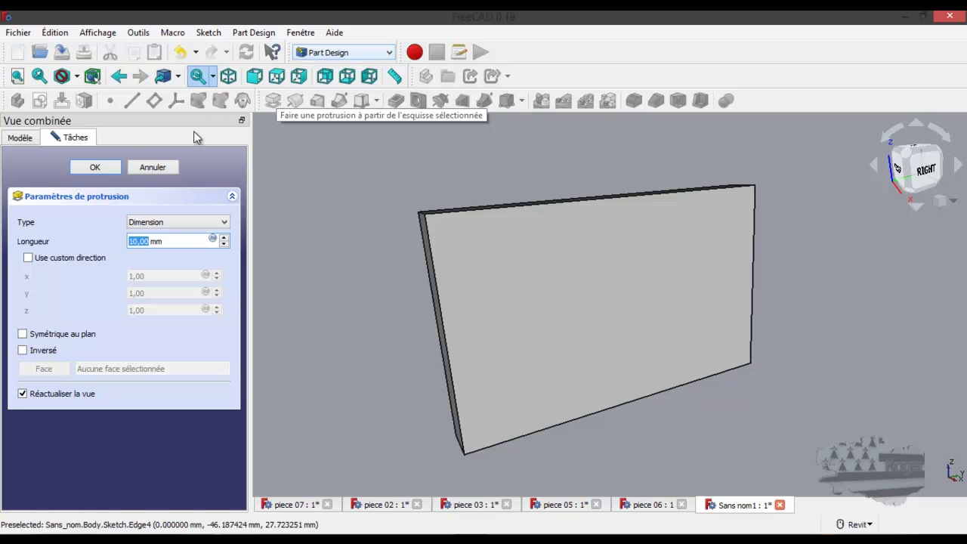
{"action": "middle_click_drag", "start_coordinate": [317, 248], "coordinate": [395, 263], "text": "shift"}
Try greater pad lengths in 1 mm increments, and return the length to 10 mm
{"action": "left_click", "coordinate": [223, 237]}
{"action": "left_click", "coordinate": [224, 237]}
{"action": "left_click", "coordinate": [223, 237]}
{"action": "left_click", "coordinate": [224, 238]}
{"action": "left_click", "coordinate": [224, 237]}
{"action": "left_click", "coordinate": [224, 237]}
{"action": "left_click", "coordinate": [223, 244]}
{"action": "left_click", "coordinate": [224, 244]}
{"action": "left_click", "coordinate": [224, 243]}
{"action": "left_click", "coordinate": [223, 244]}
{"action": "left_click", "coordinate": [224, 243]}
{"action": "left_click", "coordinate": [223, 244]}
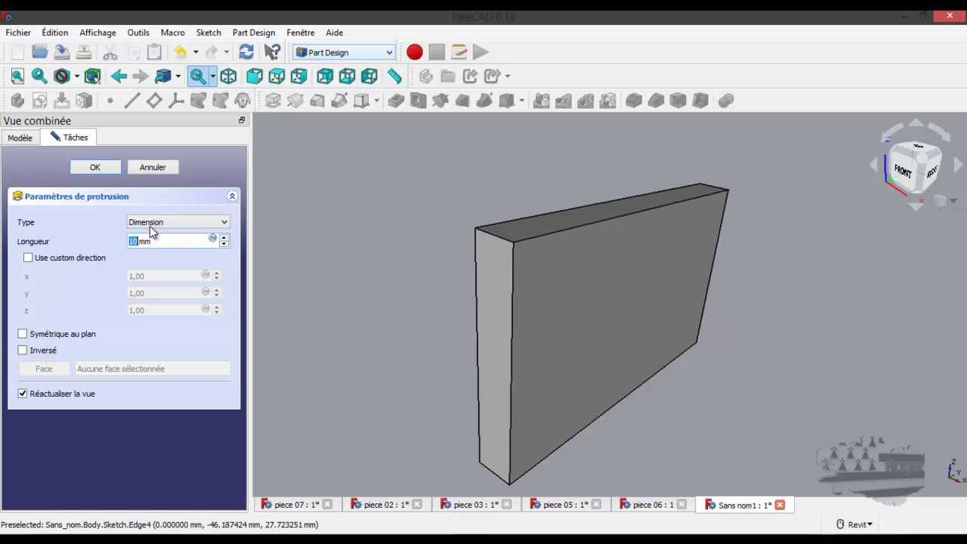
Preview the pad symmetric to the plane and reversed, turn both options off, and accept the 10 mm pad
{"action": "left_click", "coordinate": [24, 333]}
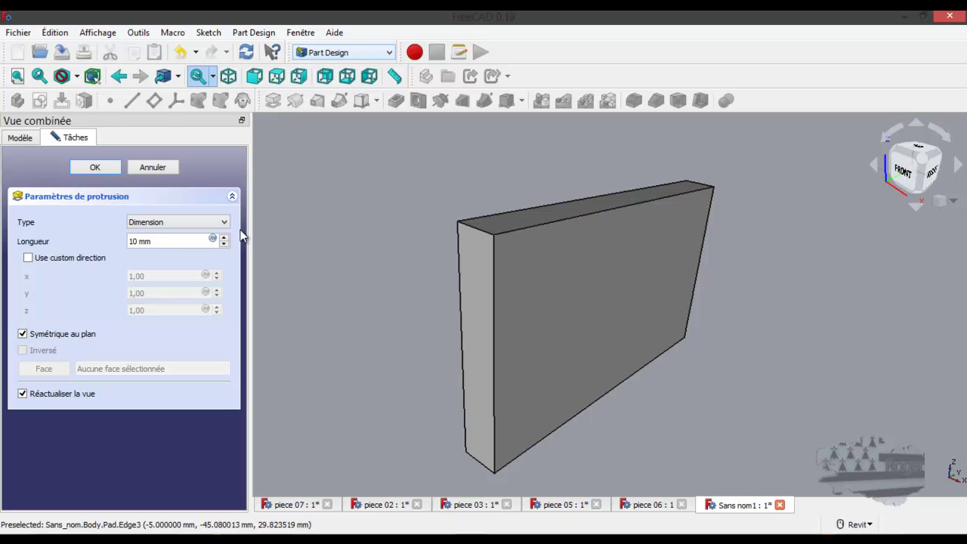
{"action": "left_click", "coordinate": [23, 333]}
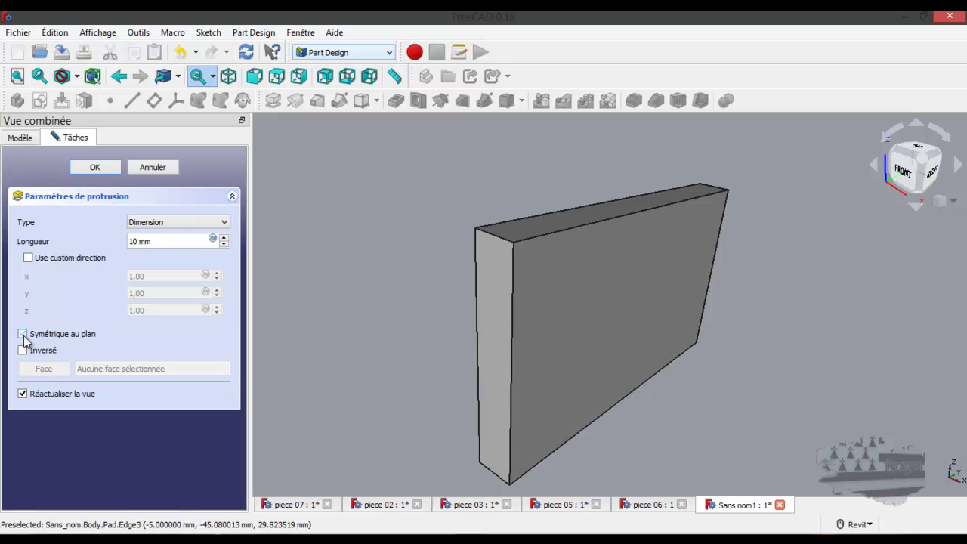
{"action": "left_click", "coordinate": [22, 351]}
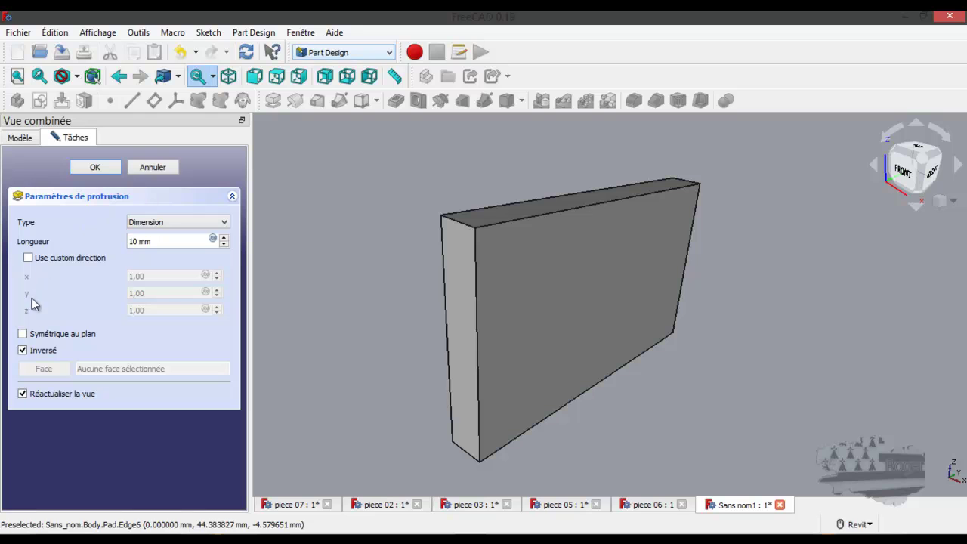
{"action": "left_click", "coordinate": [23, 351]}
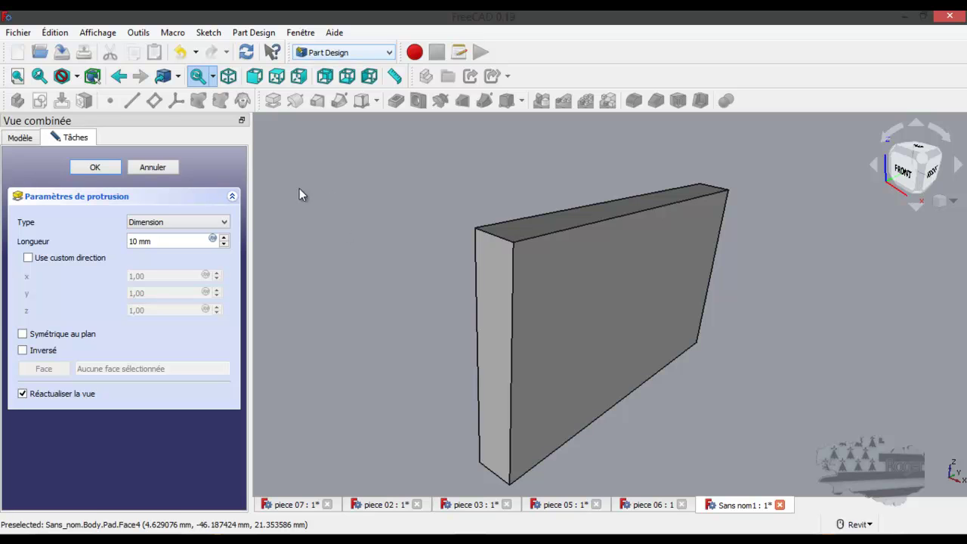
{"action": "left_click", "coordinate": [95, 167]}
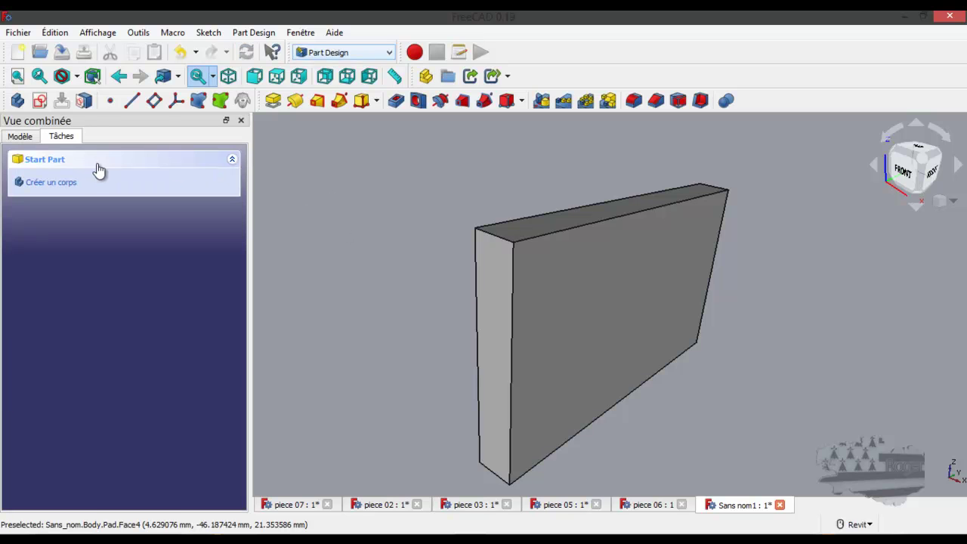
Create a new sketch on the large front face of the padded plate
{"action": "left_click", "coordinate": [651, 316]}
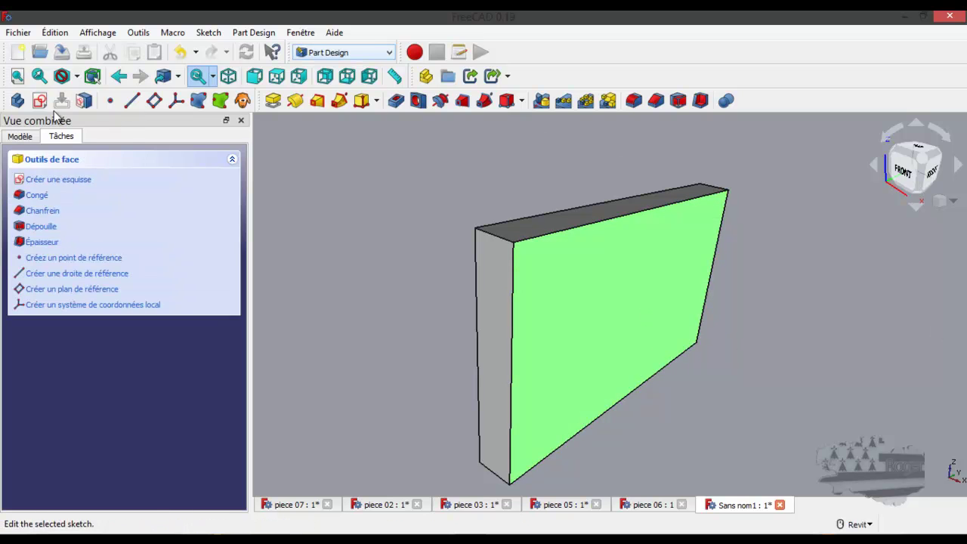
{"action": "left_click", "coordinate": [21, 137]}
{"action": "left_click", "coordinate": [65, 136]}
{"action": "left_click", "coordinate": [36, 136]}
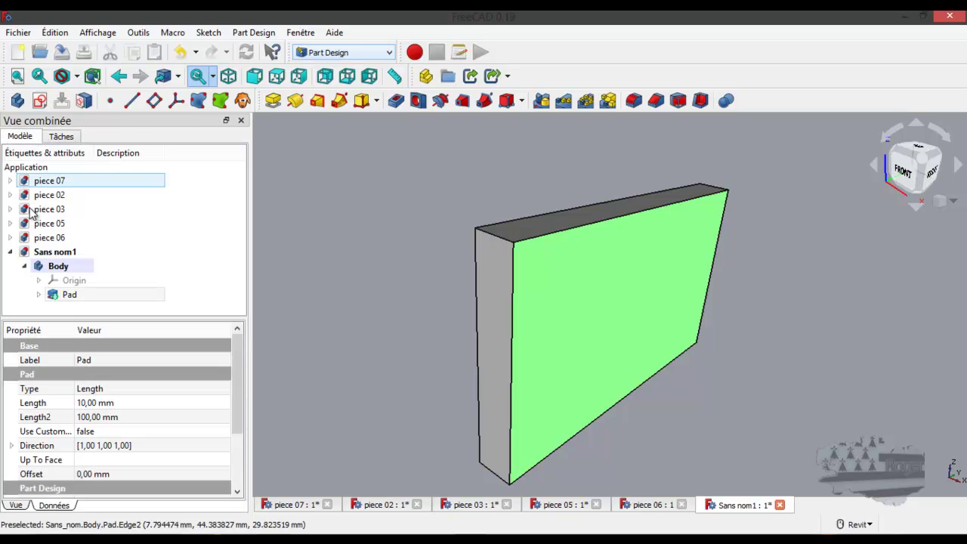
{"action": "left_click", "coordinate": [39, 101]}
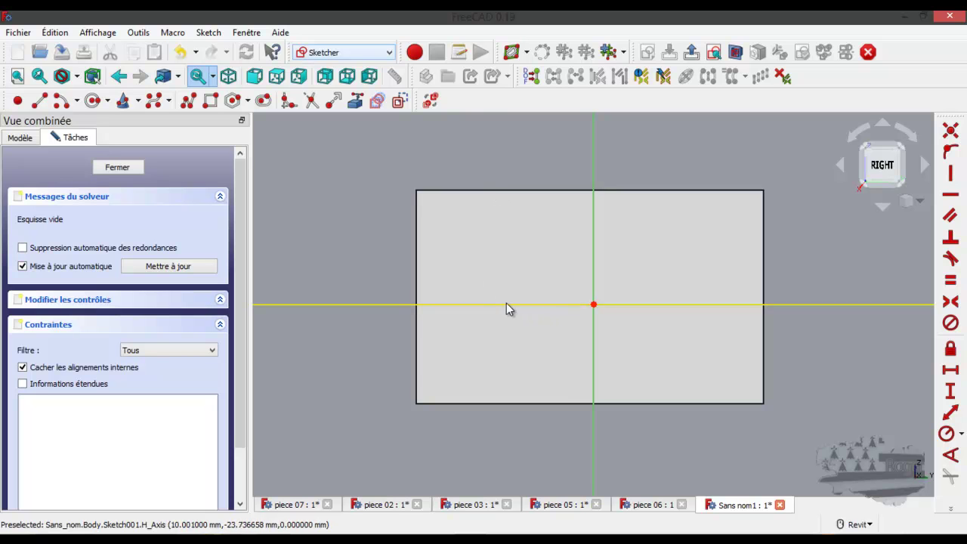
Sketch a circle overlapping the upper-left corner of the plate's face, and close the sketch
{"action": "left_click", "coordinate": [93, 101]}
{"action": "left_click", "coordinate": [481, 229]}
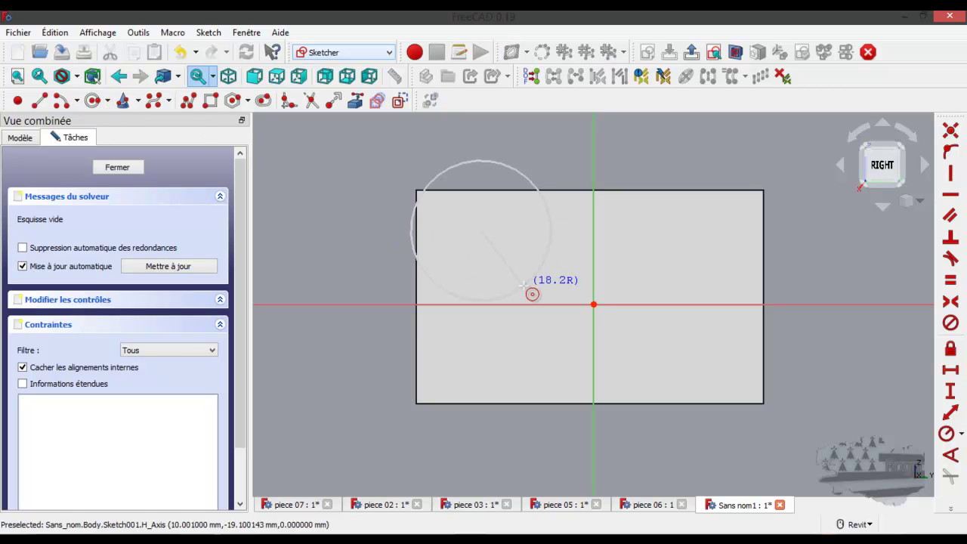
{"action": "left_click", "coordinate": [542, 302]}
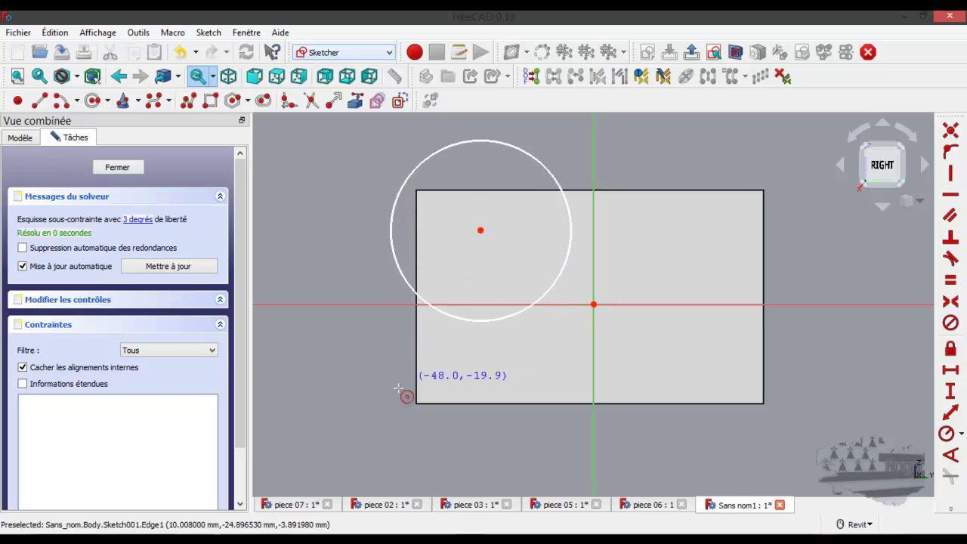
{"action": "left_click", "coordinate": [134, 168]}
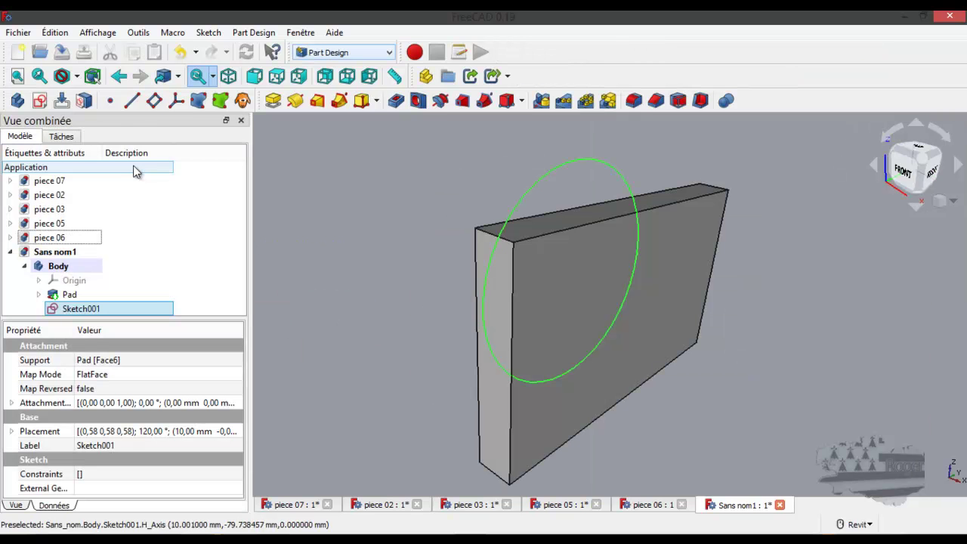
Start a pocket from the circle sketch and show the available pocket types, keeping Dimension
{"action": "left_click", "coordinate": [396, 101]}
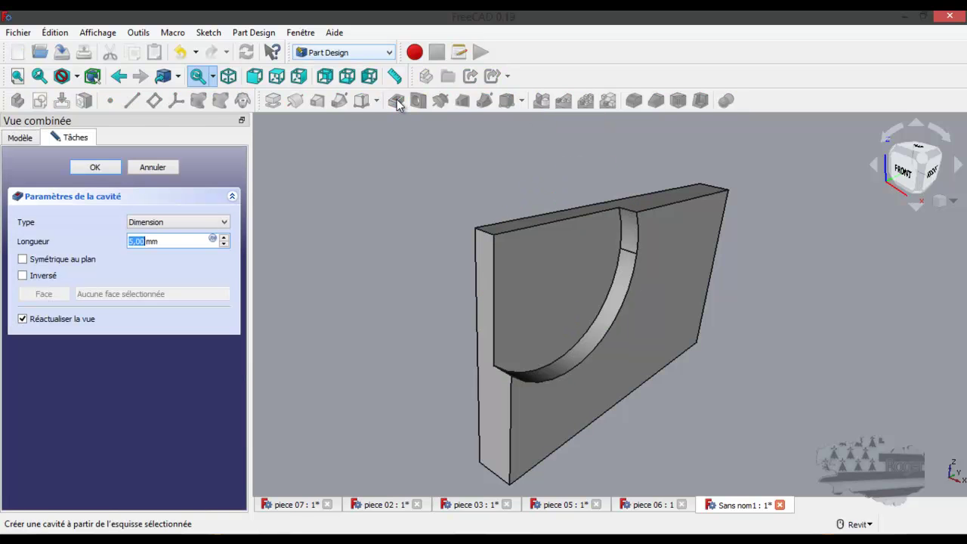
{"action": "left_click", "coordinate": [194, 222]}
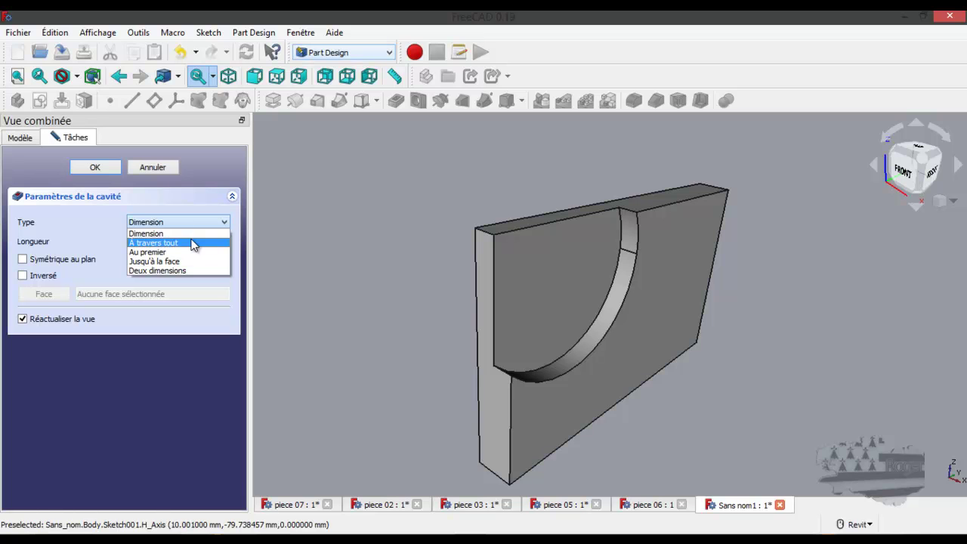
{"action": "left_click", "coordinate": [194, 222]}
Preview the pocket at different depths, including 2 mm, 6 mm and 10 mm, and reduce the depth again
{"action": "left_click", "coordinate": [224, 245]}
{"action": "left_click", "coordinate": [224, 245]}
{"action": "left_click", "coordinate": [225, 245]}
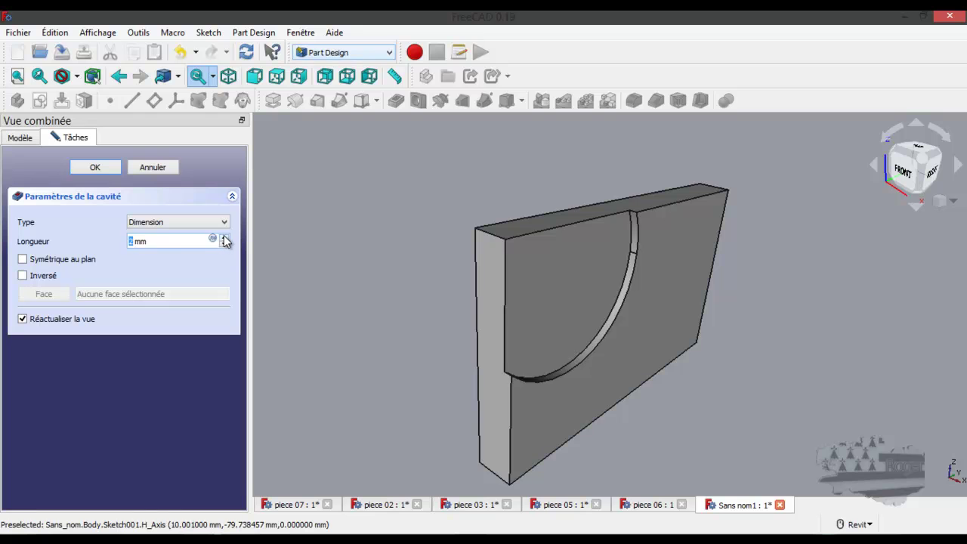
{"action": "left_click", "coordinate": [224, 237]}
{"action": "left_click", "coordinate": [223, 237]}
{"action": "left_click", "coordinate": [223, 237]}
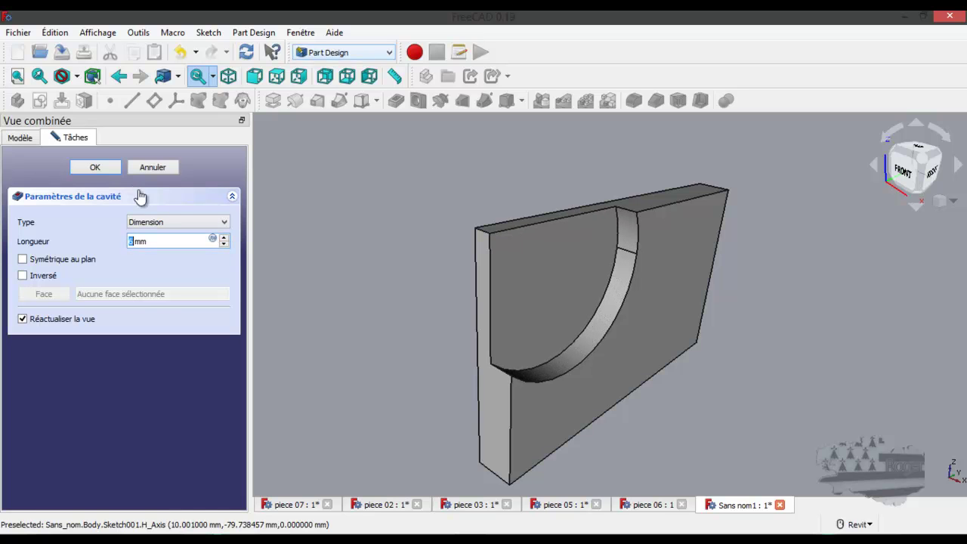
{"action": "left_click", "coordinate": [224, 238]}
{"action": "left_click", "coordinate": [223, 238]}
{"action": "left_click", "coordinate": [224, 238]}
{"action": "left_click", "coordinate": [224, 238]}
{"action": "left_click", "coordinate": [224, 238]}
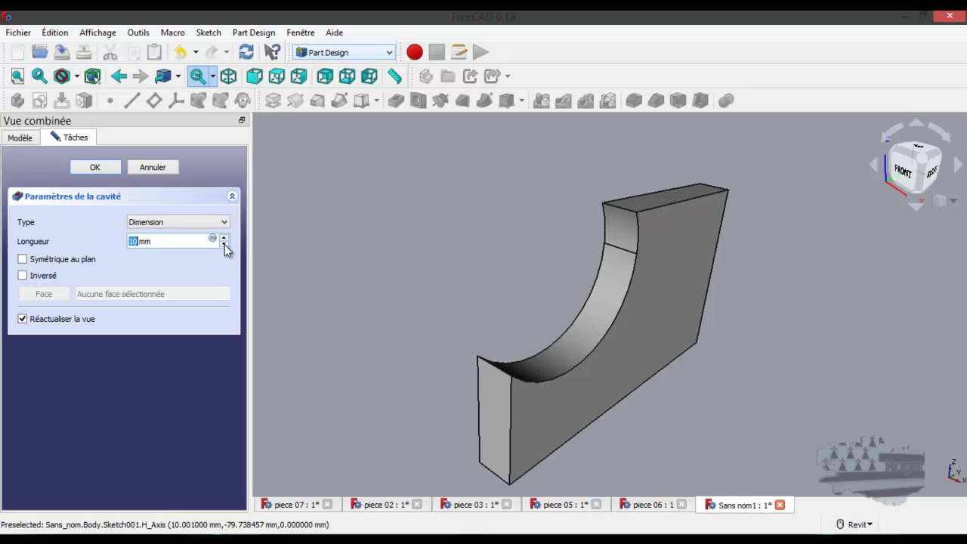
{"action": "left_click", "coordinate": [224, 244]}
{"action": "left_click", "coordinate": [225, 244]}
{"action": "left_click", "coordinate": [225, 244]}
{"action": "left_click", "coordinate": [224, 244]}
{"action": "left_click", "coordinate": [224, 244]}
Preview the pocket with the types À travers tout, Au premier, Jusqu'à la face and Deux dimensions in turn
{"action": "left_click", "coordinate": [200, 225]}
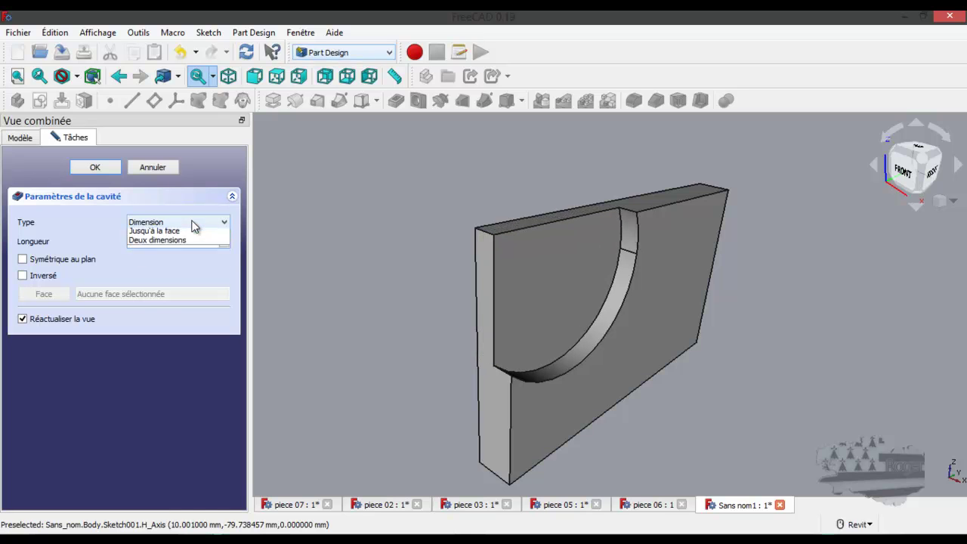
{"action": "left_click", "coordinate": [183, 241]}
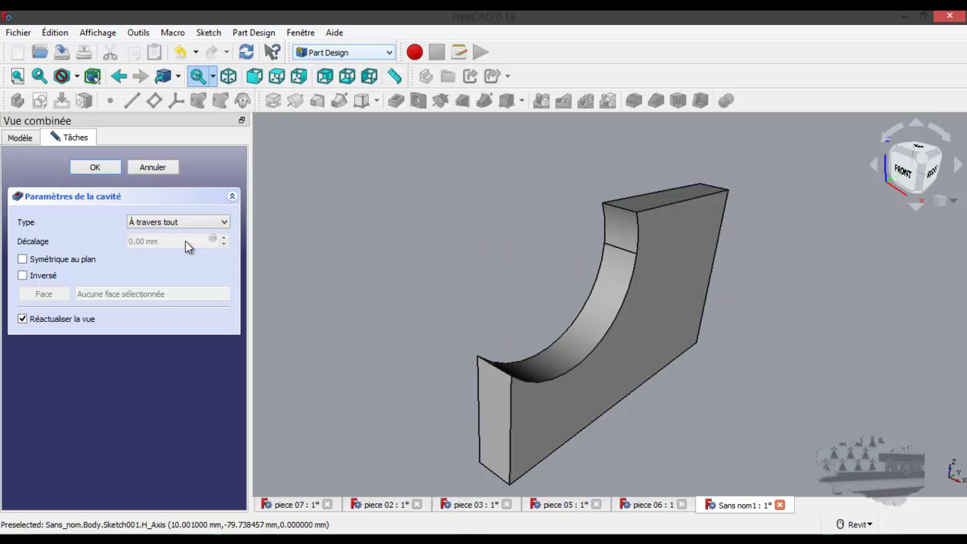
{"action": "left_click", "coordinate": [190, 224]}
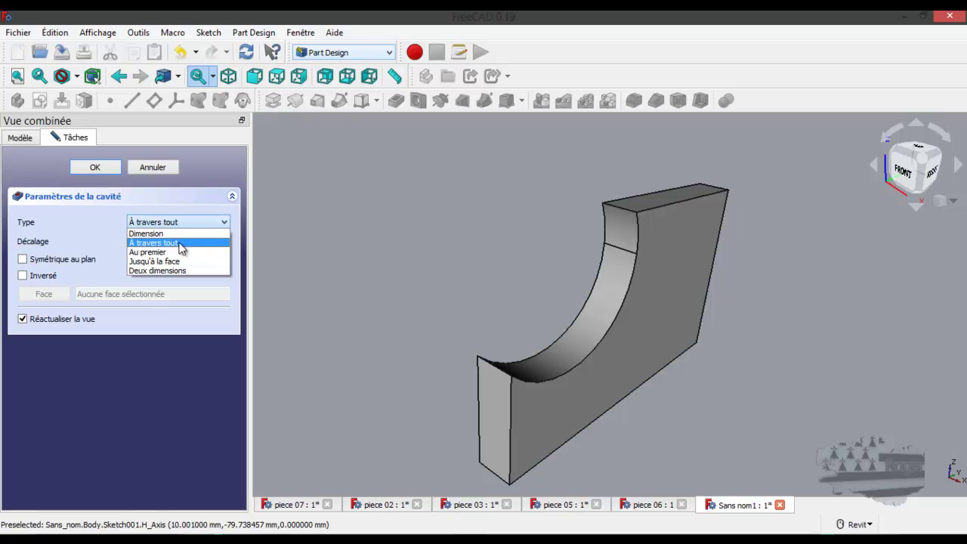
{"action": "left_click", "coordinate": [179, 252]}
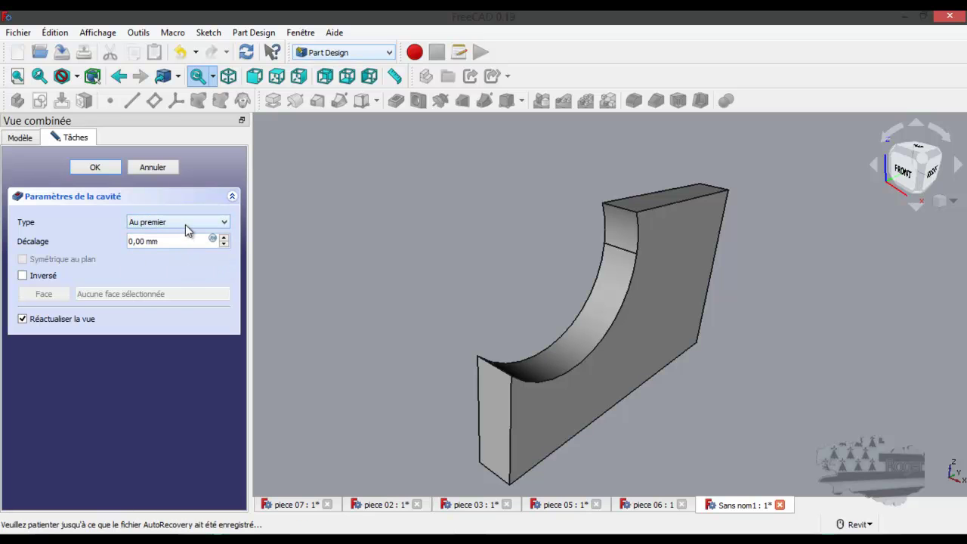
{"action": "left_click", "coordinate": [187, 221]}
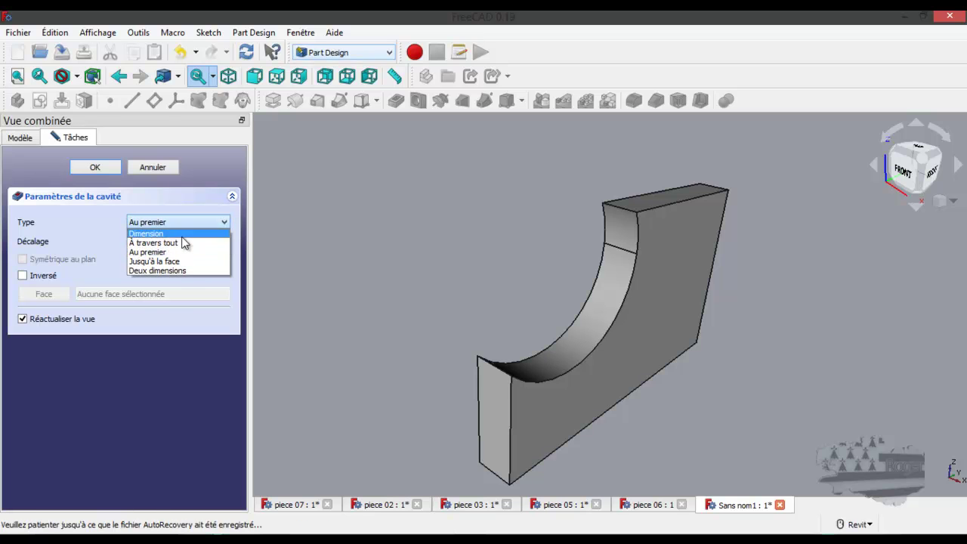
{"action": "left_click", "coordinate": [178, 262]}
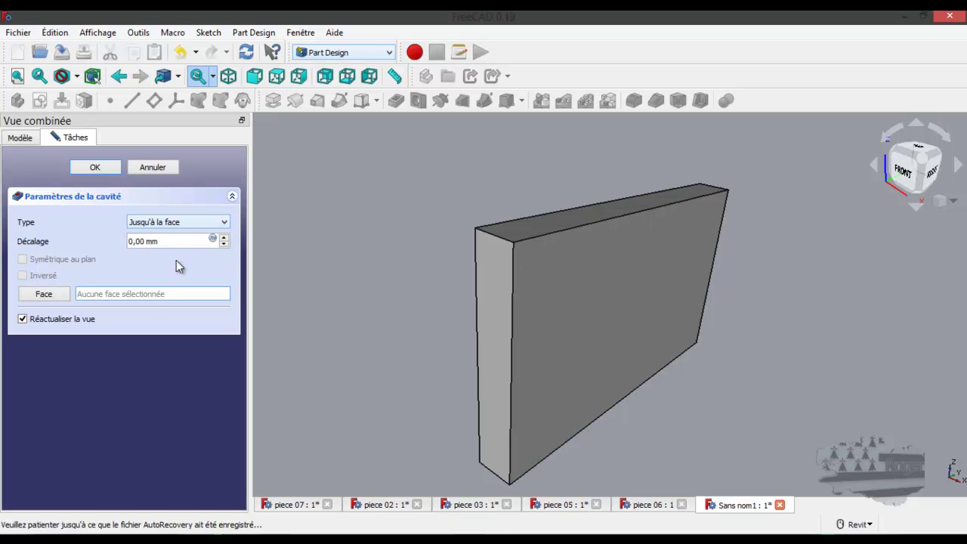
{"action": "left_click", "coordinate": [181, 223]}
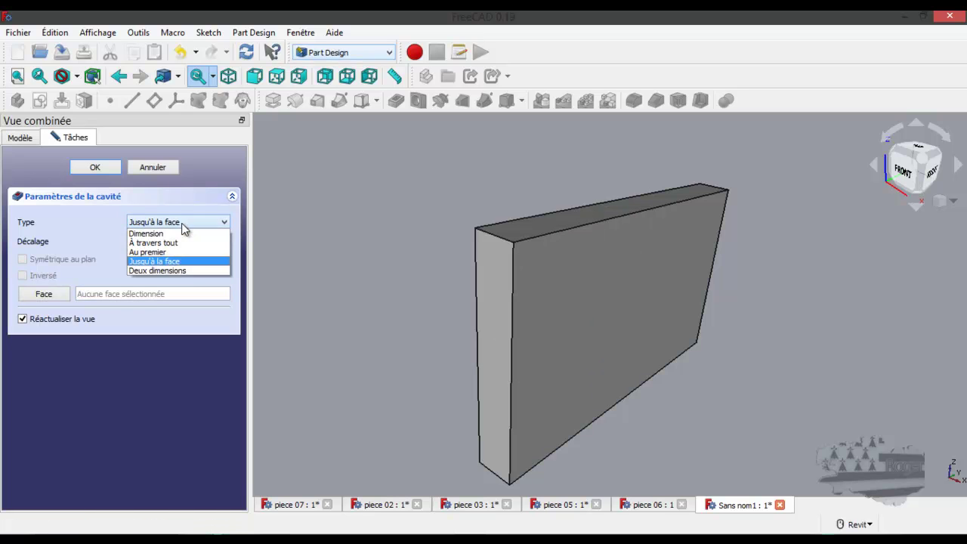
{"action": "left_click", "coordinate": [183, 270]}
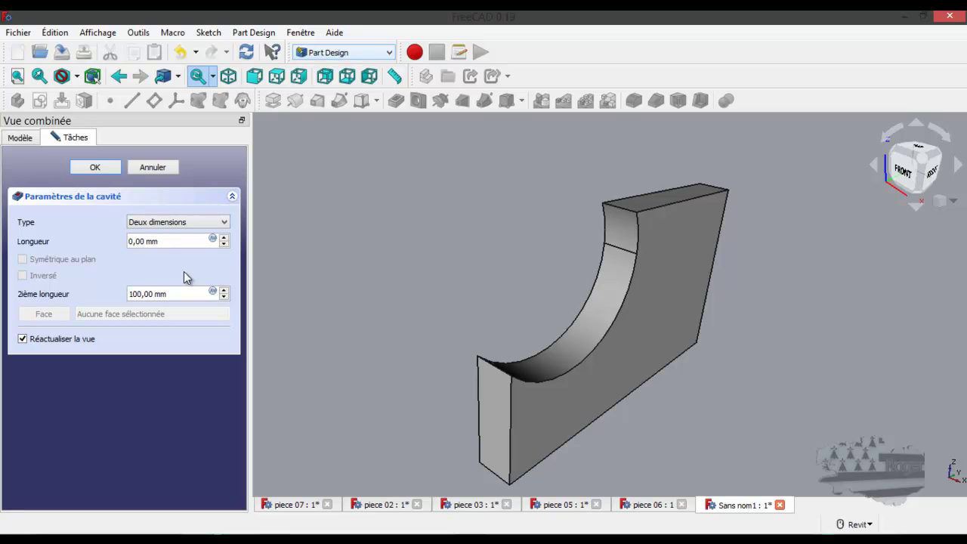
{"action": "key", "text": "3"}
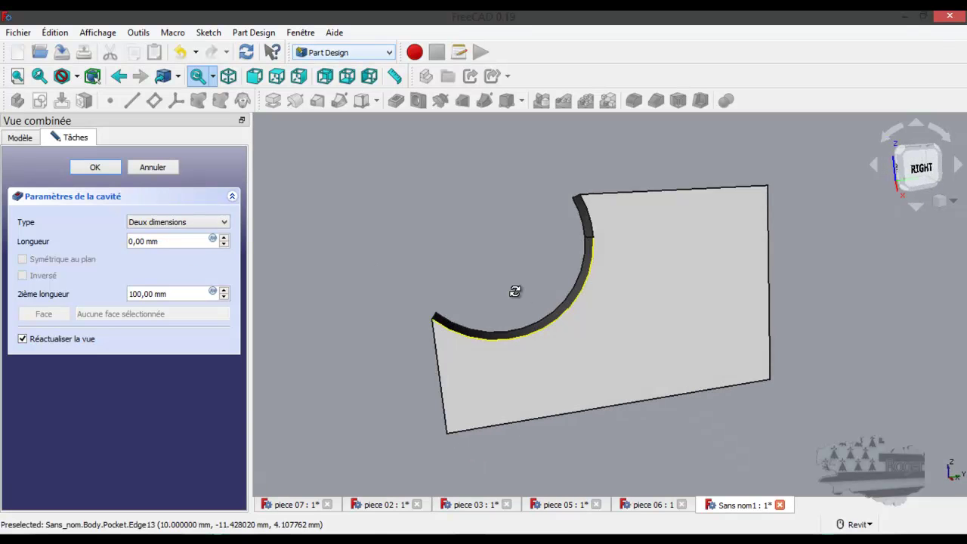
Switch the pocket type back to À travers tout and inspect the cut from the plate's other side
{"action": "left_click", "coordinate": [224, 222]}
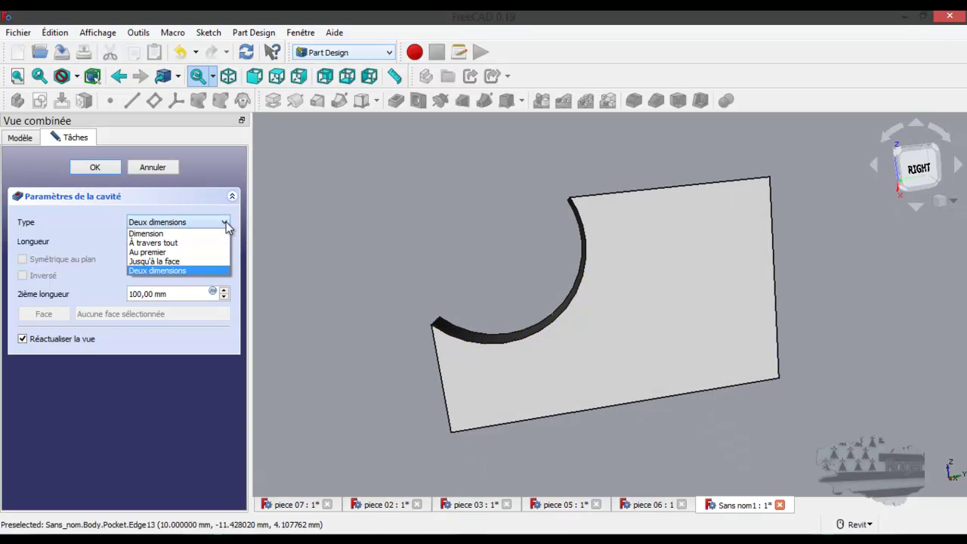
{"action": "left_click", "coordinate": [211, 243]}
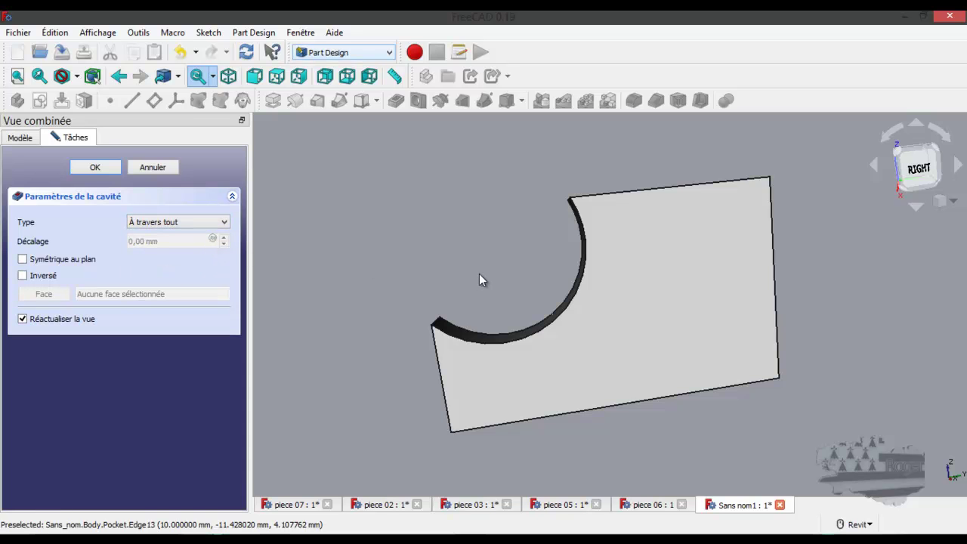
{"action": "middle_click_drag", "start_coordinate": [491, 274], "coordinate": [878, 332], "text": "shift"}
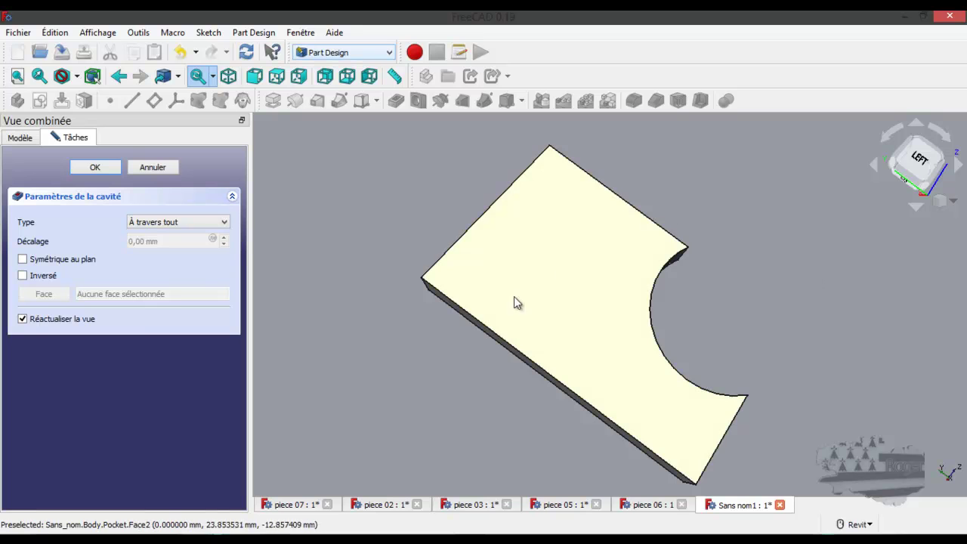
Cancel the pocket and close the document Sans nom1 without saving its changes
{"action": "left_click", "coordinate": [155, 168]}
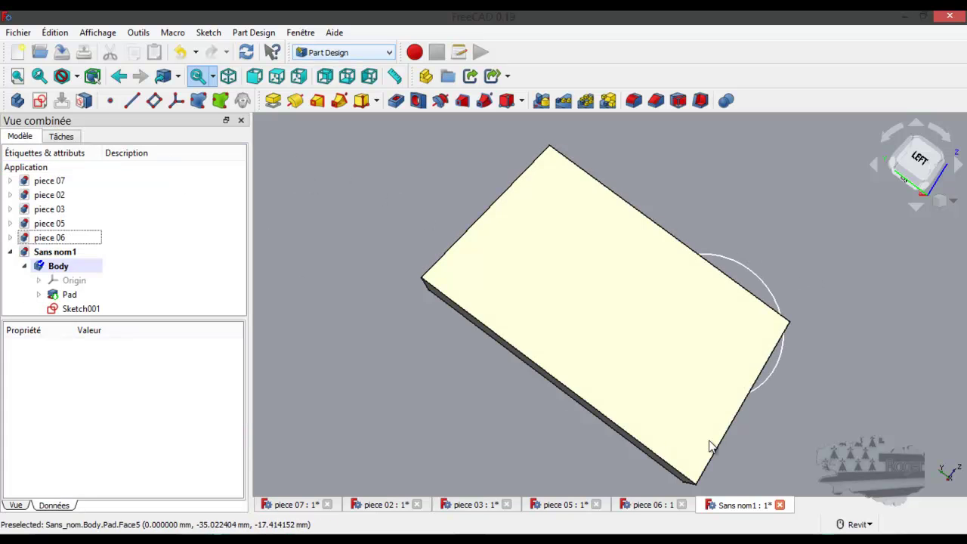
{"action": "left_click", "coordinate": [779, 504]}
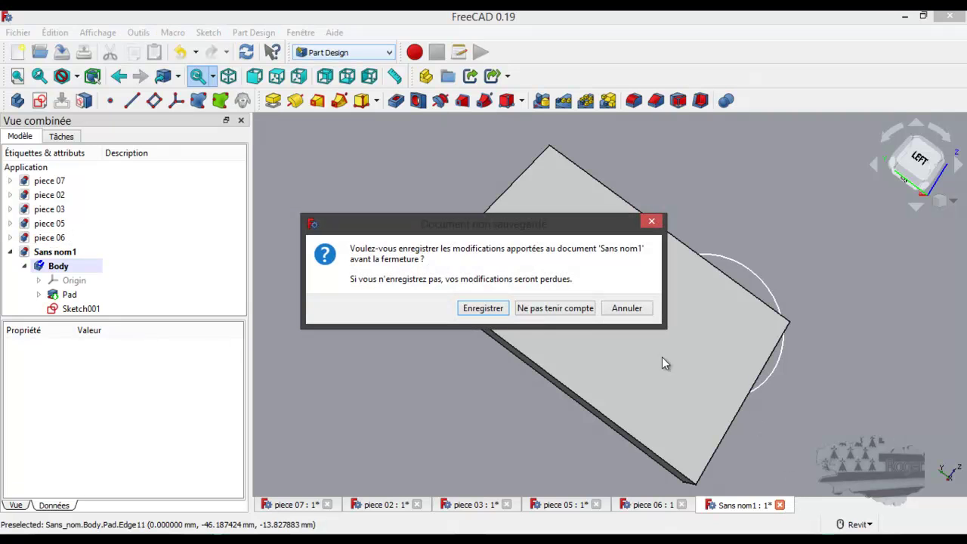
{"action": "left_click", "coordinate": [567, 308]}
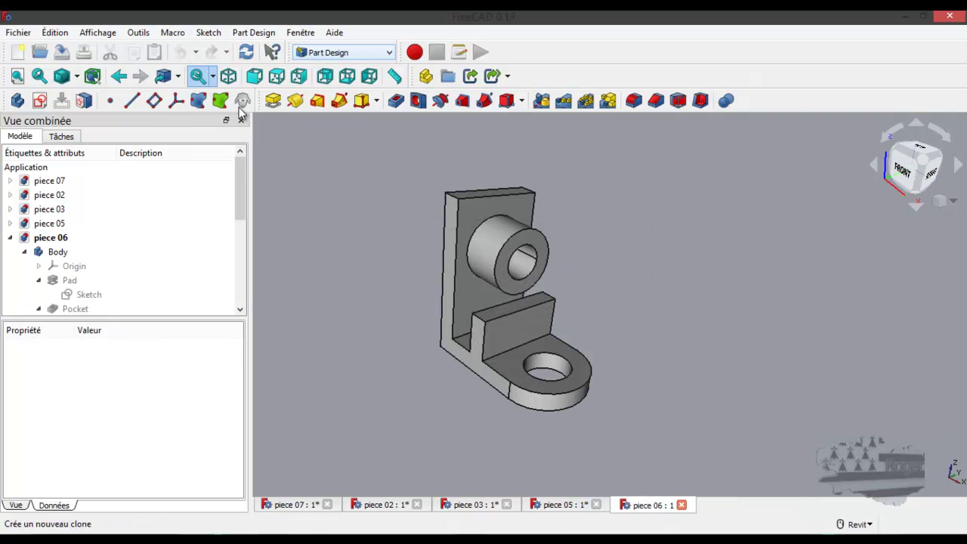
Open the Pad's sketch in piece 06 to examine the base rectangle and its constraints, and close it again
{"action": "left_click", "coordinate": [241, 172]}
{"action": "left_click_drag", "start_coordinate": [240, 169], "coordinate": [242, 182]}
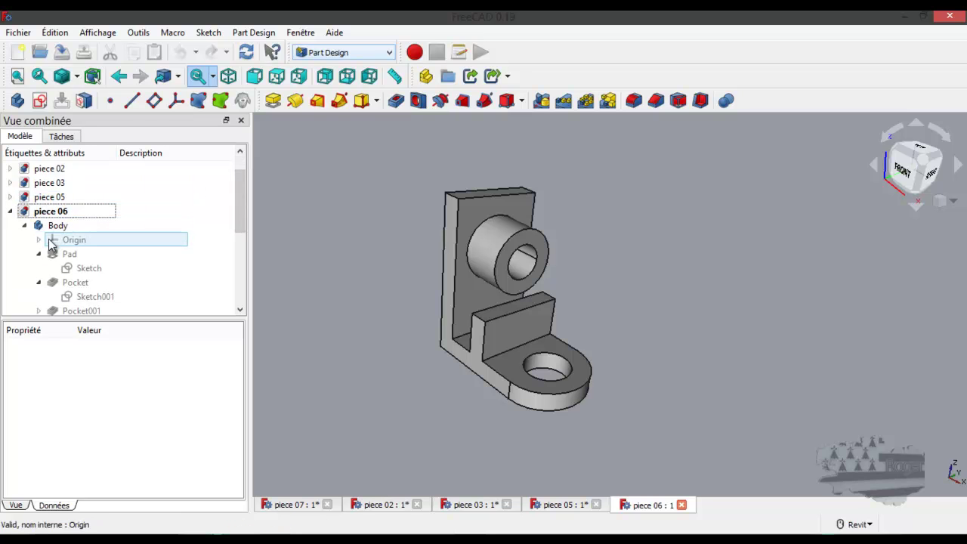
{"action": "double_click", "coordinate": [83, 270]}
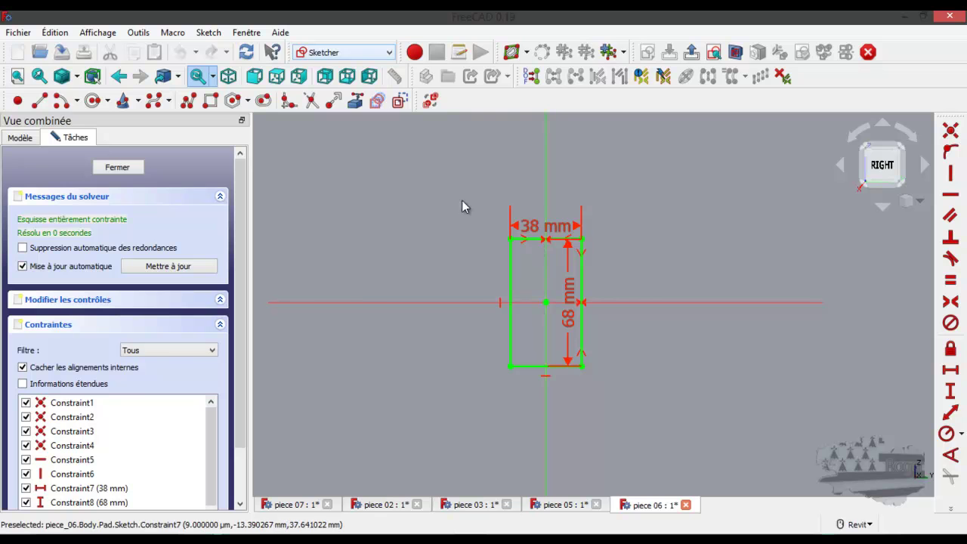
{"action": "left_click", "coordinate": [119, 168]}
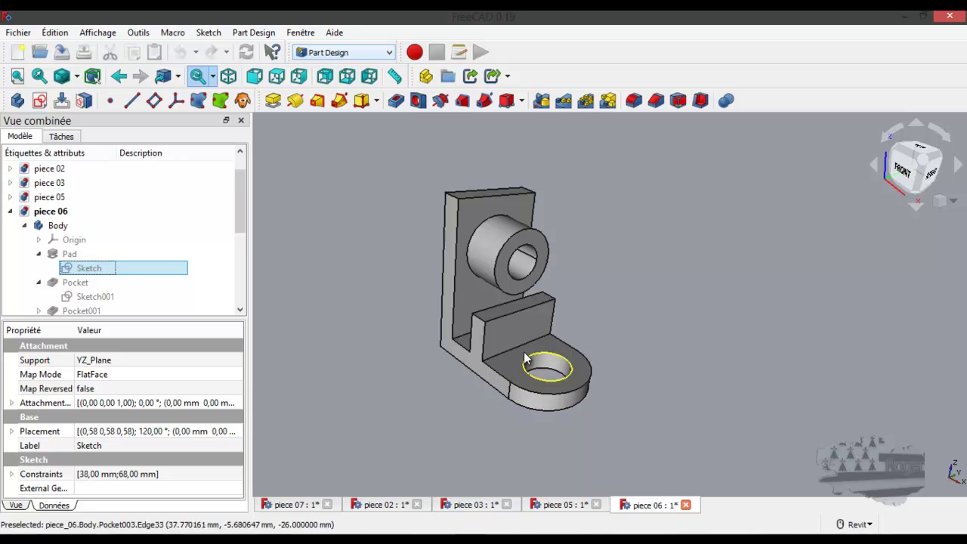
Open Sketch001 under the first Pocket of piece 06 to examine the rounded-end cut profile, and close it again
{"action": "left_click", "coordinate": [39, 254]}
{"action": "double_click", "coordinate": [86, 282]}
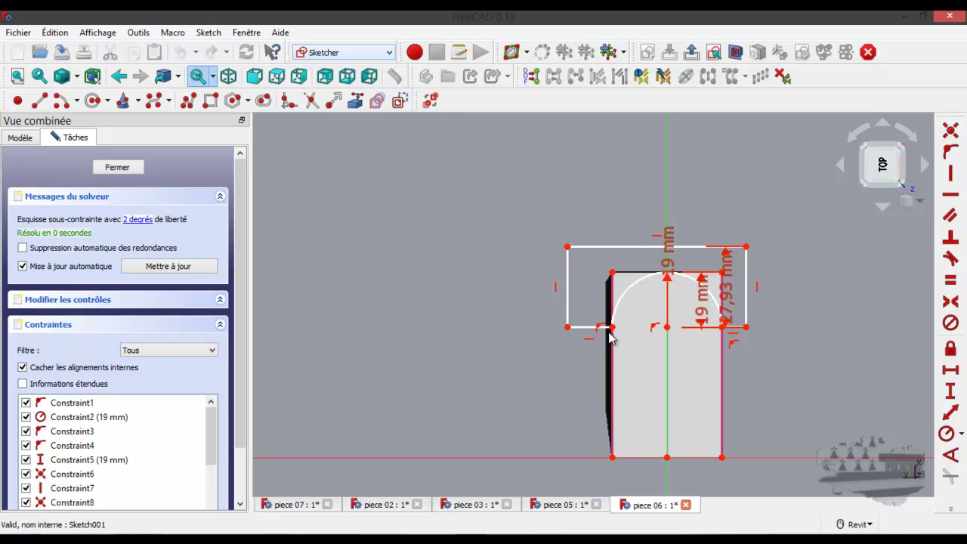
{"action": "left_click", "coordinate": [135, 166]}
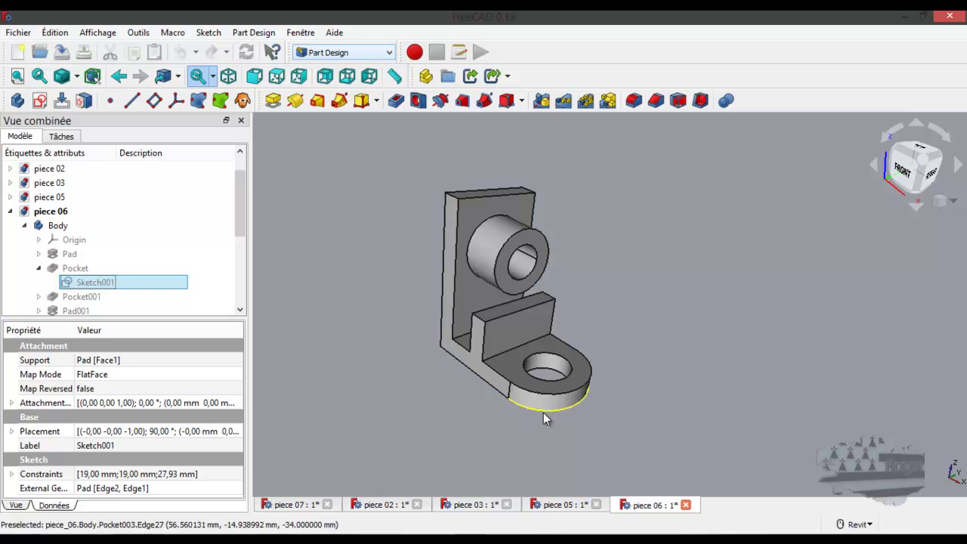
Open Sketch002 under Pocket001 of piece 06 to examine its cut profile and dimensions, and close it again
{"action": "left_click", "coordinate": [39, 269]}
{"action": "left_click", "coordinate": [38, 282]}
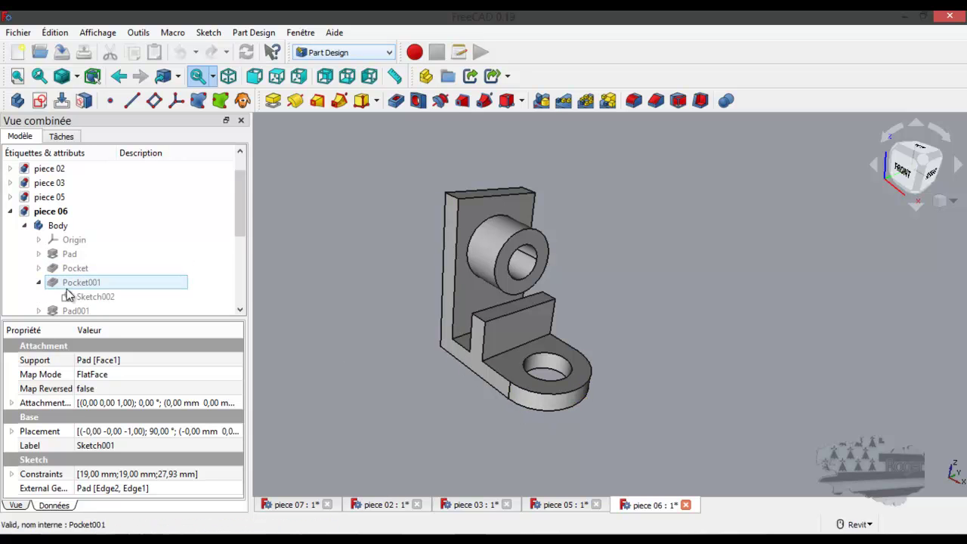
{"action": "left_click", "coordinate": [87, 296]}
{"action": "double_click", "coordinate": [88, 297]}
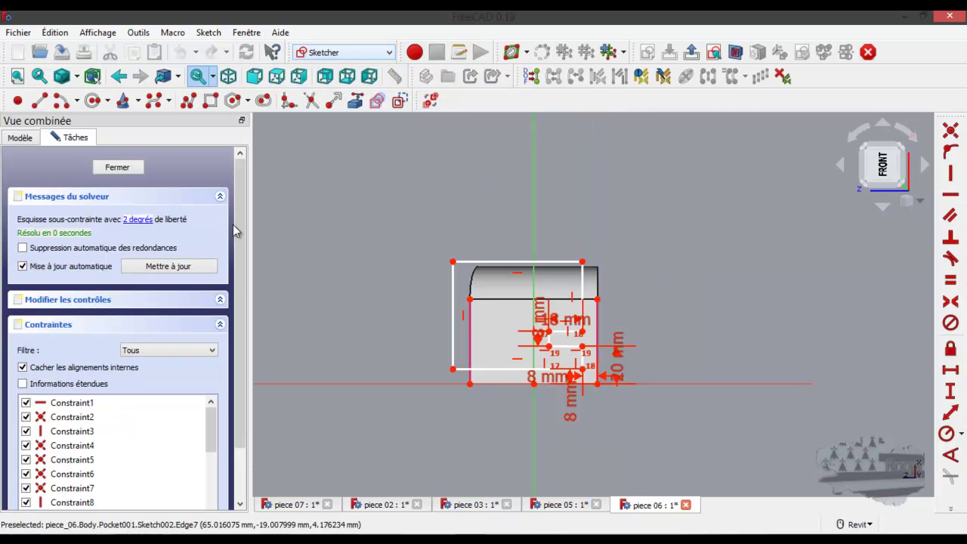
{"action": "left_click", "coordinate": [117, 168]}
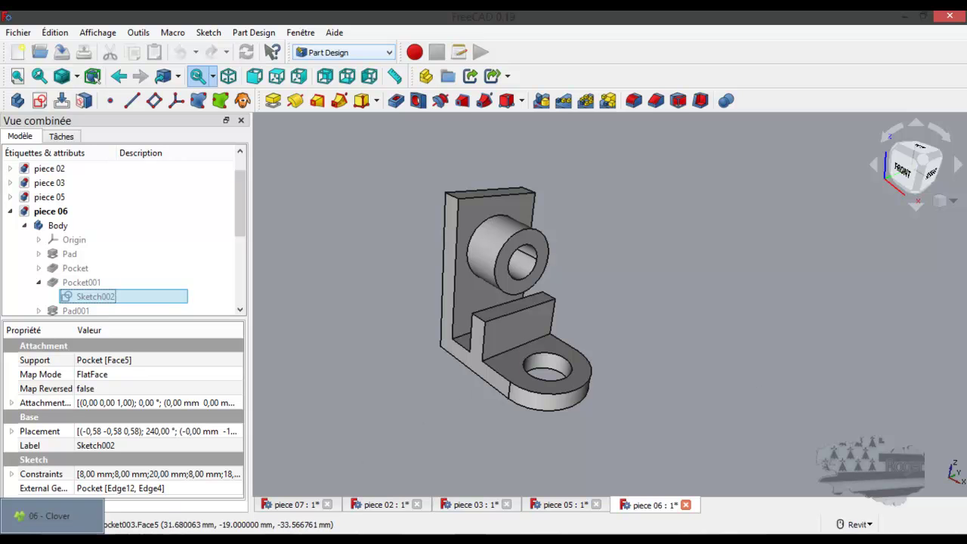
Switch to the file explorer, look through the drawings and images in folder 01 of pieces pour tuto, and close the window
{"action": "left_click", "coordinate": [49, 515]}
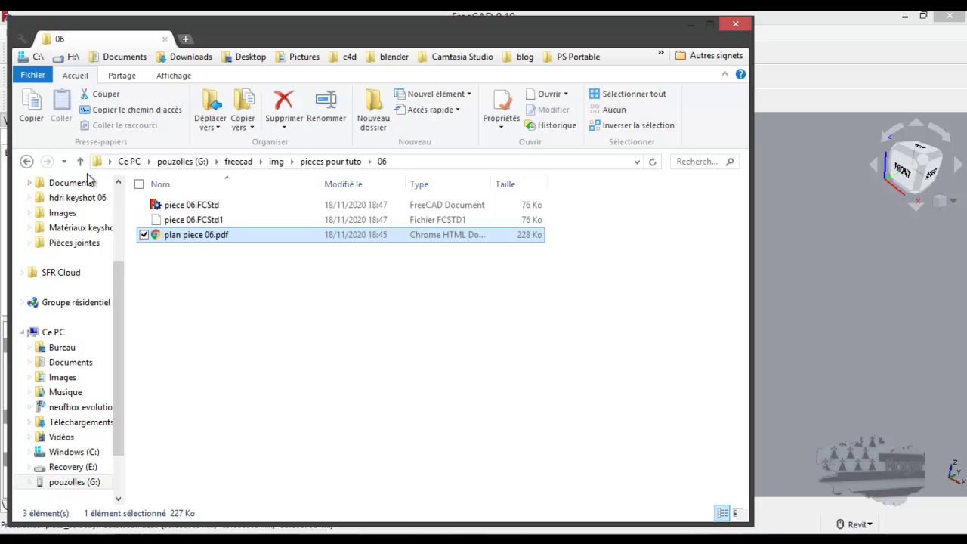
{"action": "left_click", "coordinate": [27, 162]}
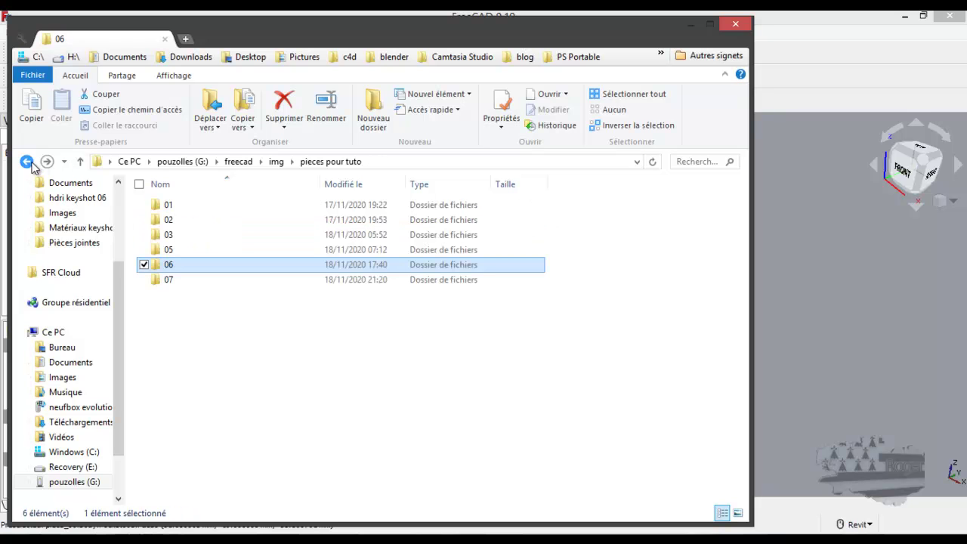
{"action": "double_click", "coordinate": [164, 208]}
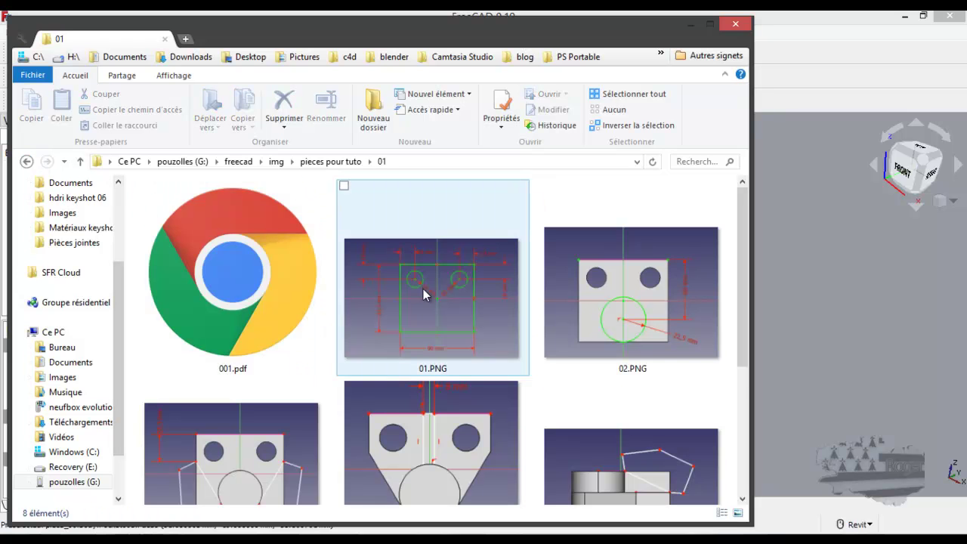
{"action": "scroll", "coordinate": [425, 294], "scroll_direction": "down", "scroll_amount": 3}
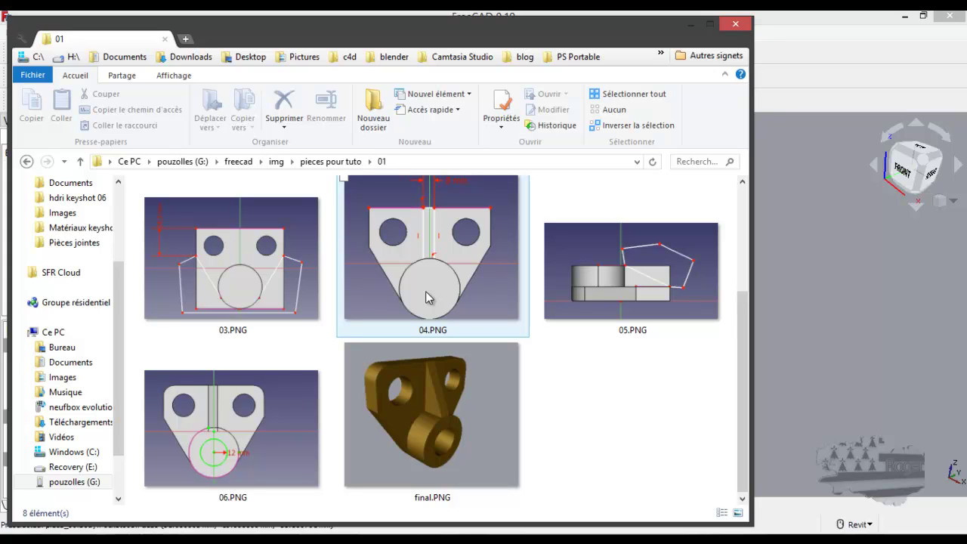
{"action": "left_click", "coordinate": [734, 24]}
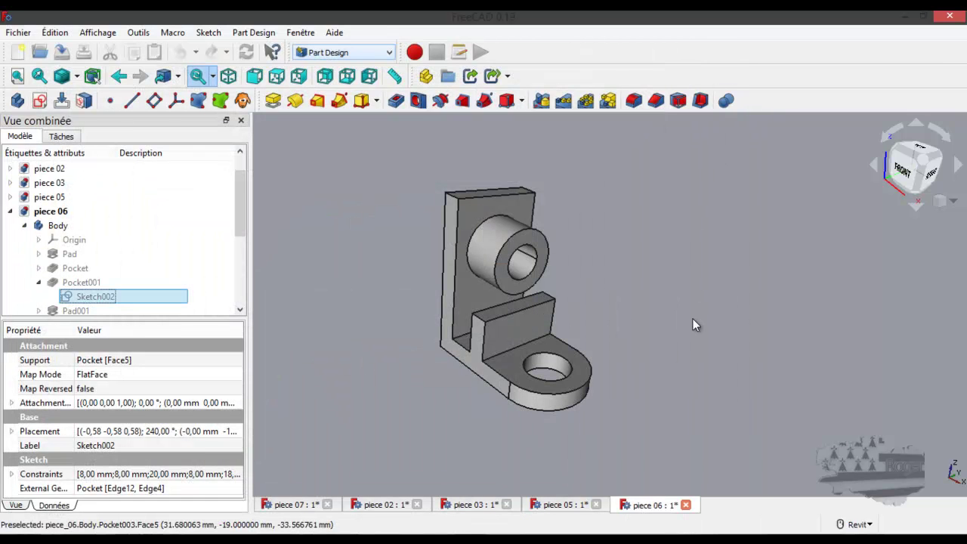